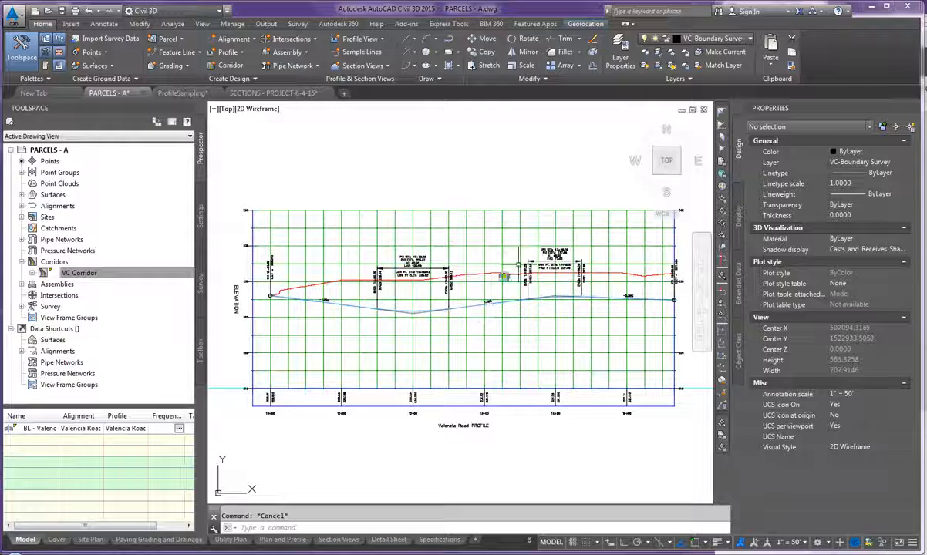
pyautogui.click(464, 303)
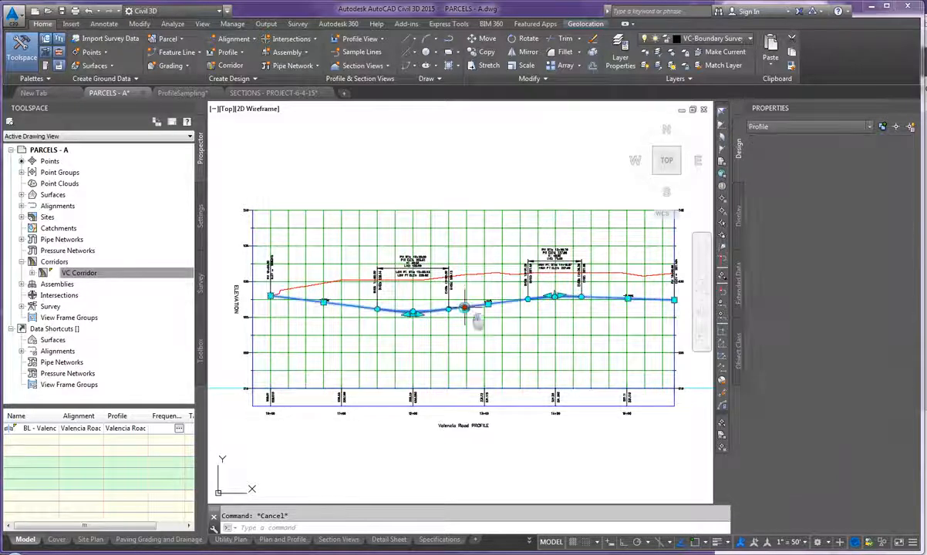
pyautogui.rightClick(466, 307)
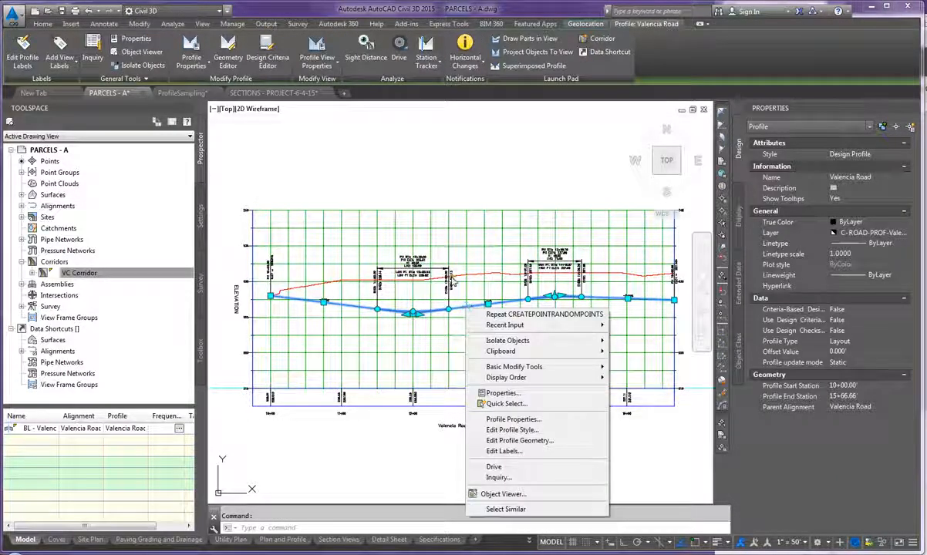
pyautogui.press('Escape')
# Open the geometry of the Valencia Road design profile for editing and display its PVIs in the profile grid view
pyautogui.scroll(-5, 395, 254)
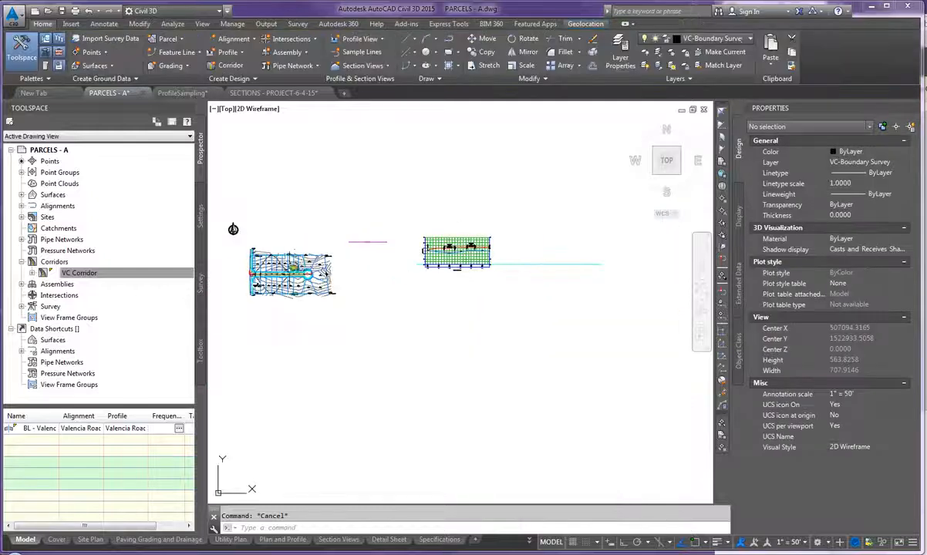
pyautogui.scroll(8, 455, 254)
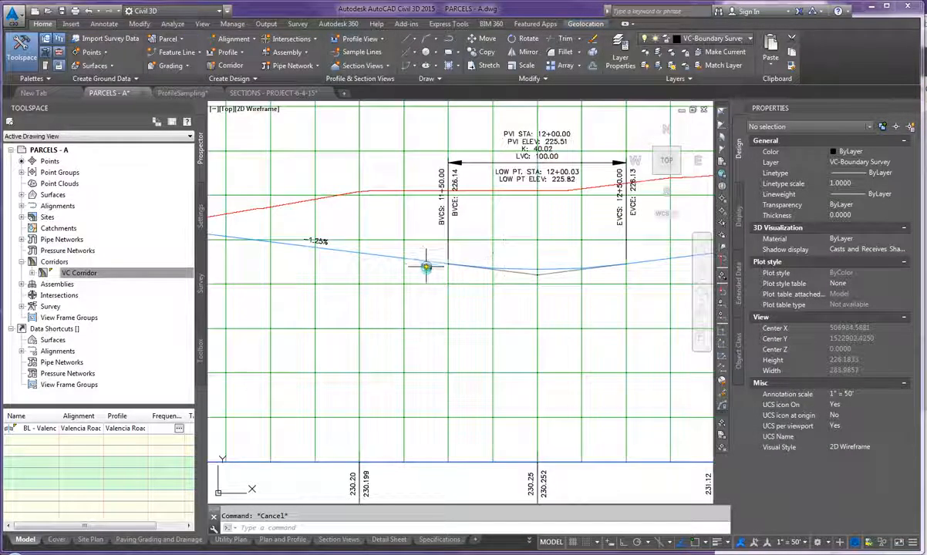
pyautogui.click(422, 262)
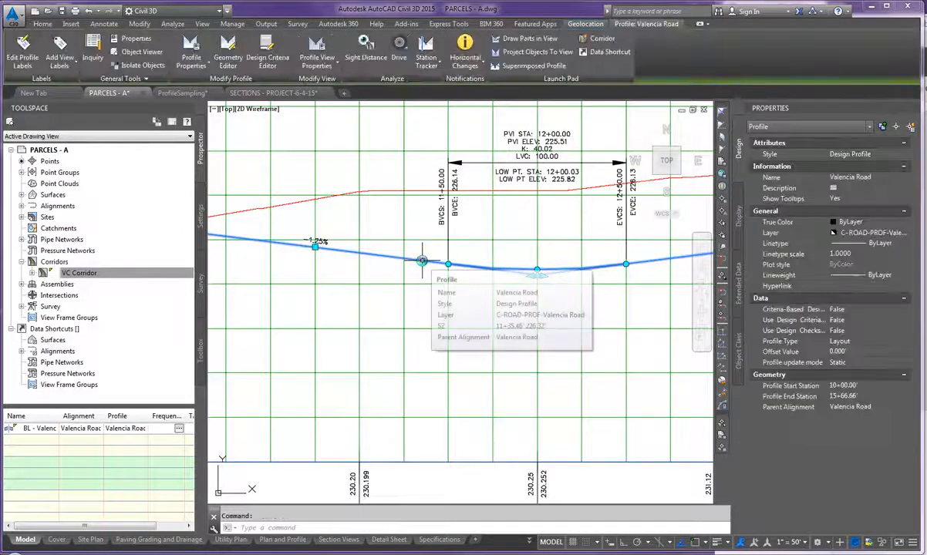
pyautogui.rightClick(422, 262)
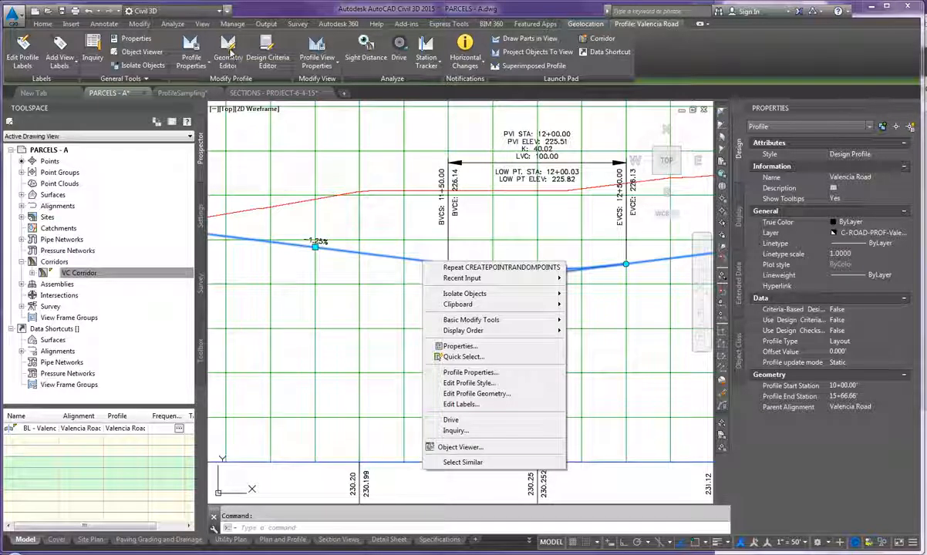
pyautogui.click(463, 393)
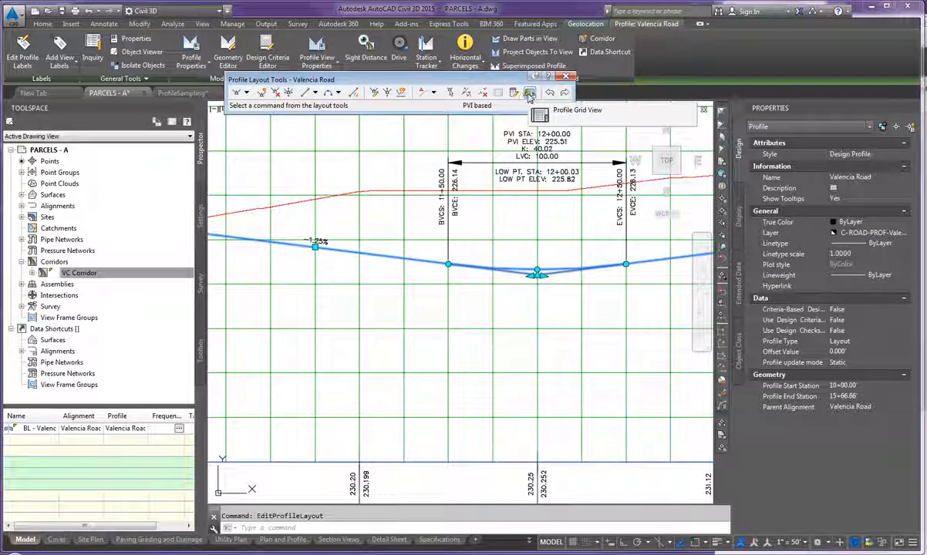
pyautogui.click(530, 94)
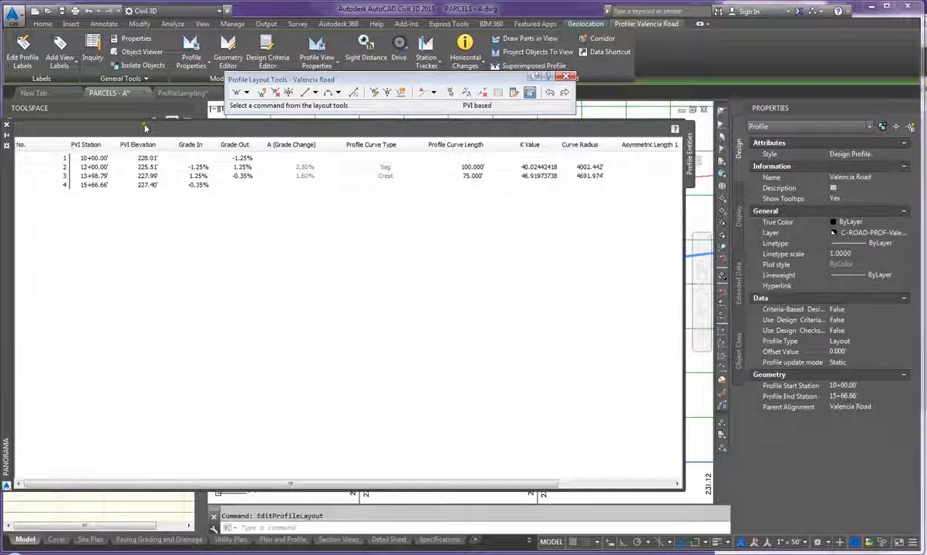
pyautogui.moveTo(7, 171); pyautogui.dragTo(31, 182)
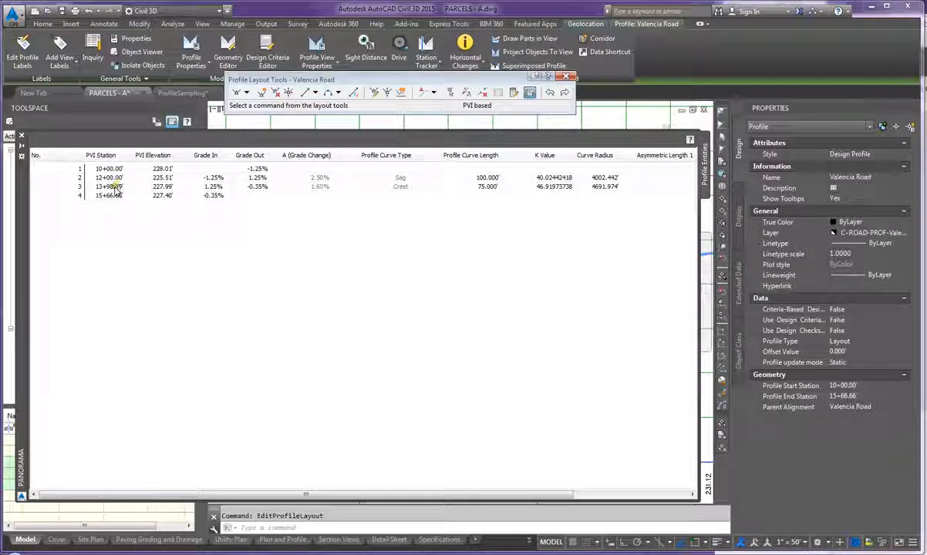
# Set the station of the third PVI, at the crest curve, to 14+00
pyautogui.click(114, 188)
pyautogui.click(114, 188)
pyautogui.write('14')
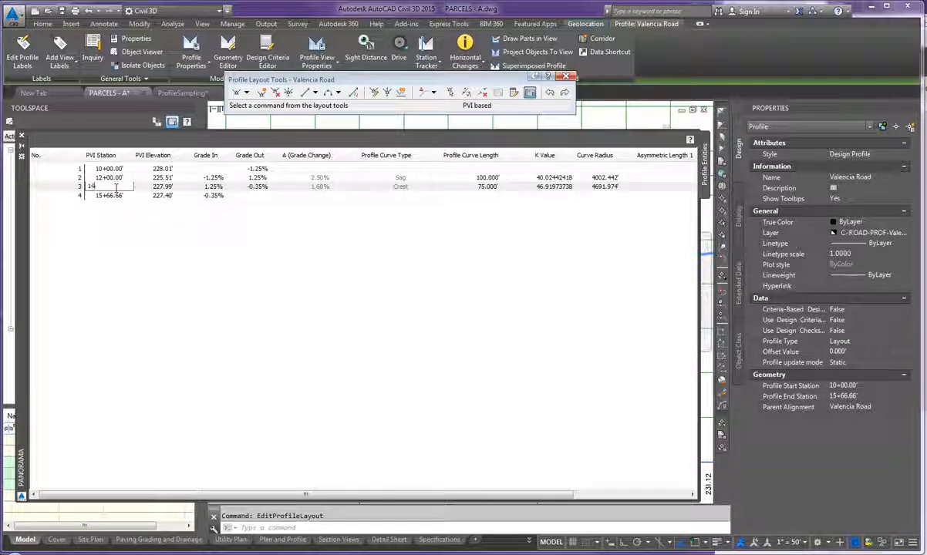
pyautogui.write('+00')
pyautogui.press('Return')
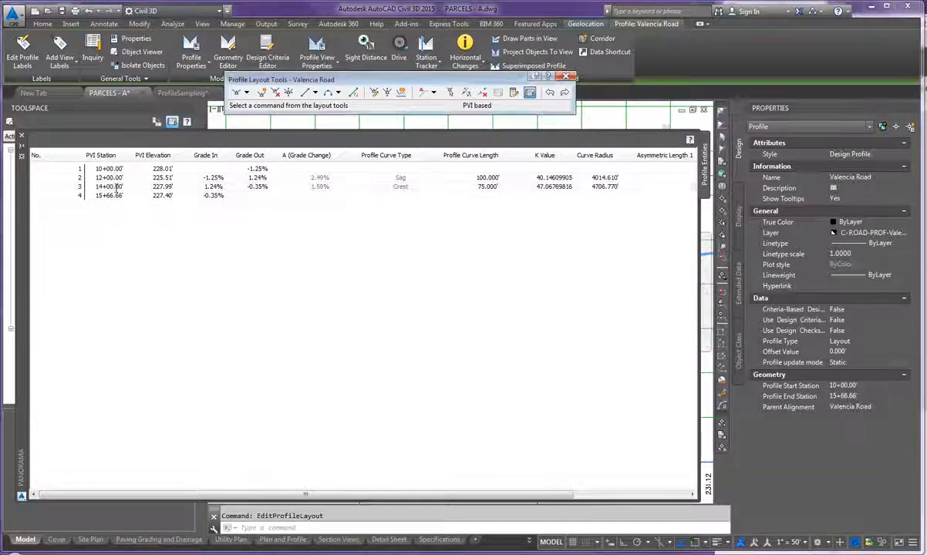
# Set the grade out of the second PVI, at station 12+00, to 1.25% and close the profile grid view
pyautogui.click(260, 178)
pyautogui.click(260, 178)
pyautogui.write('1.25')
pyautogui.press('Return')
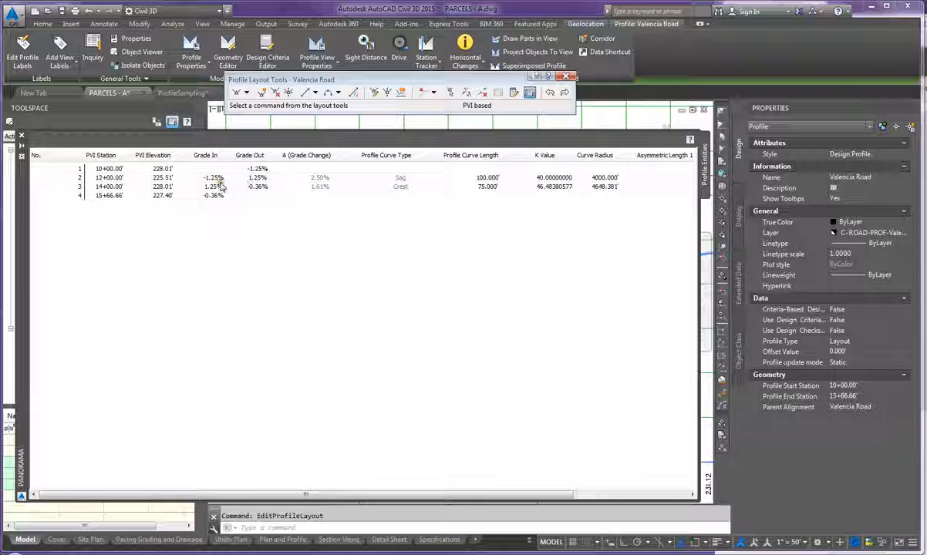
pyautogui.click(262, 189)
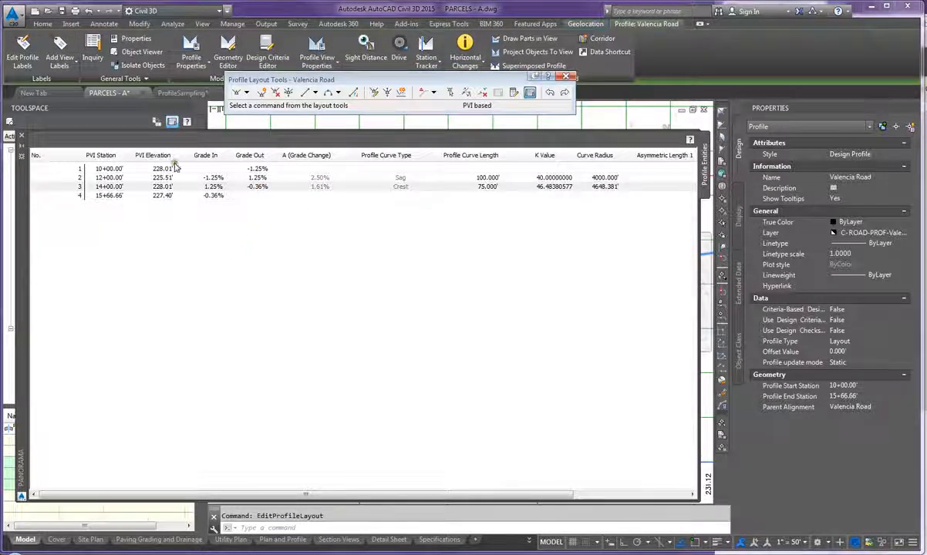
pyautogui.click(21, 139)
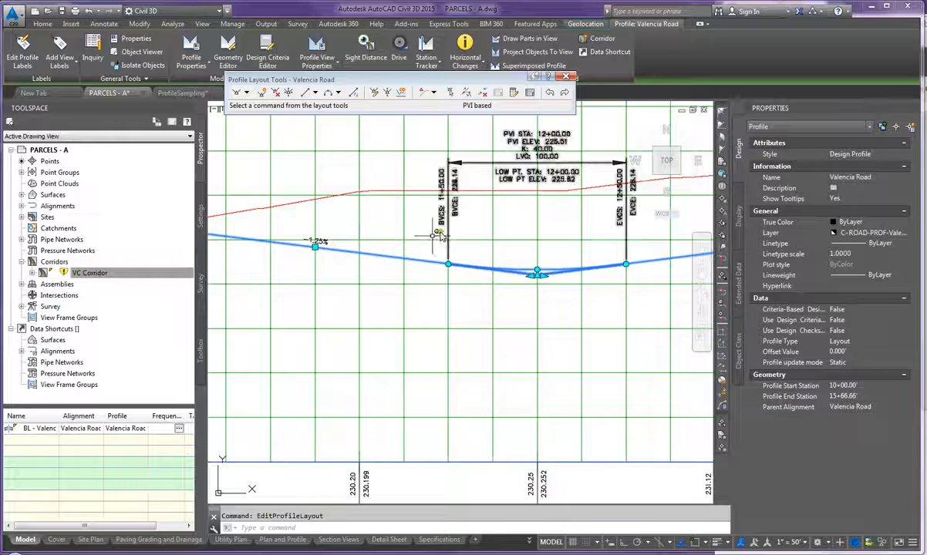
# Rebuild the out-of-date VC Corridor so it takes up the edited profile
pyautogui.click(123, 273)
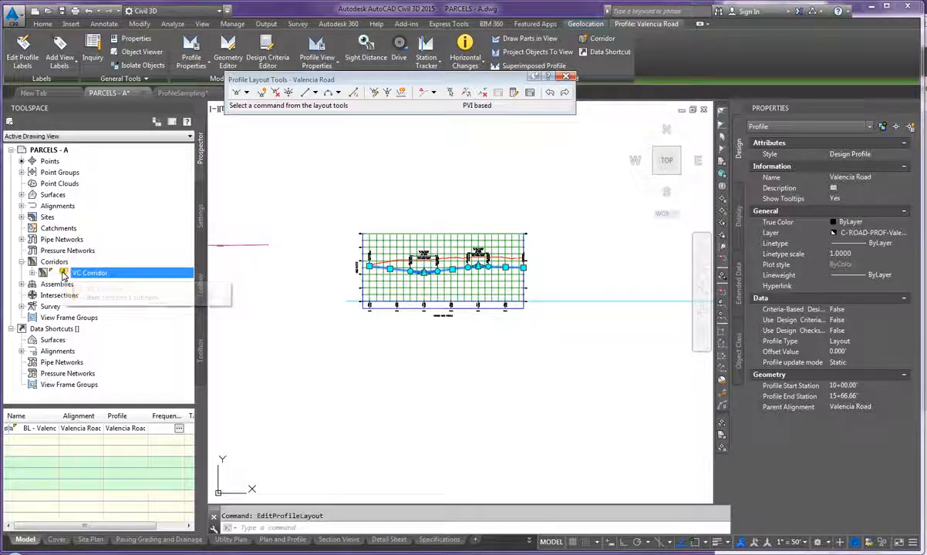
pyautogui.scroll(-2, 339, 261)
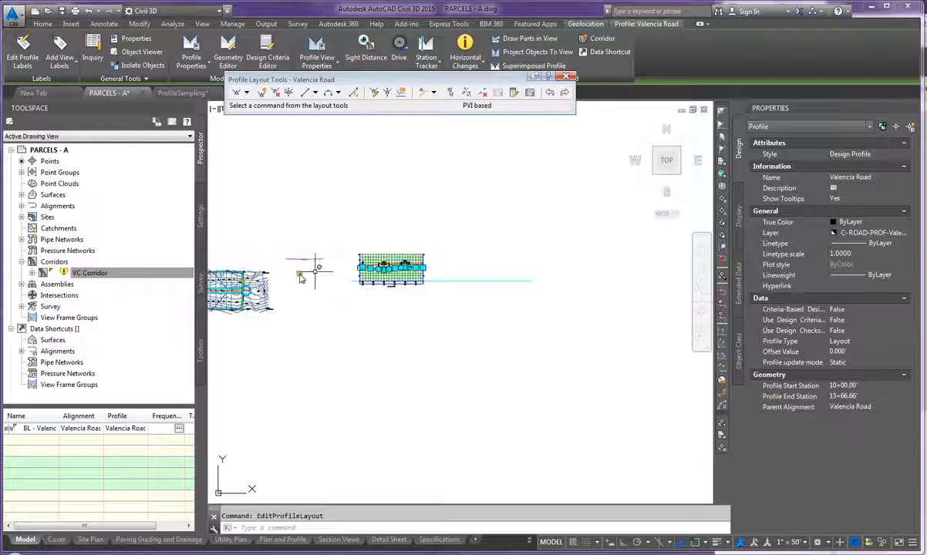
pyautogui.scroll(-1, 312, 264)
pyautogui.scroll(5, 231, 262)
pyautogui.rightClick(99, 279)
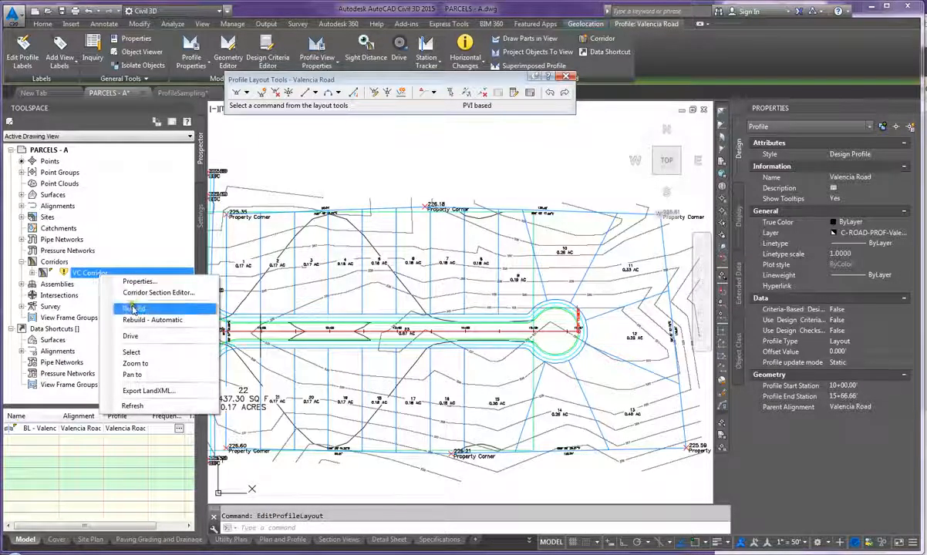
pyautogui.click(23, 263)
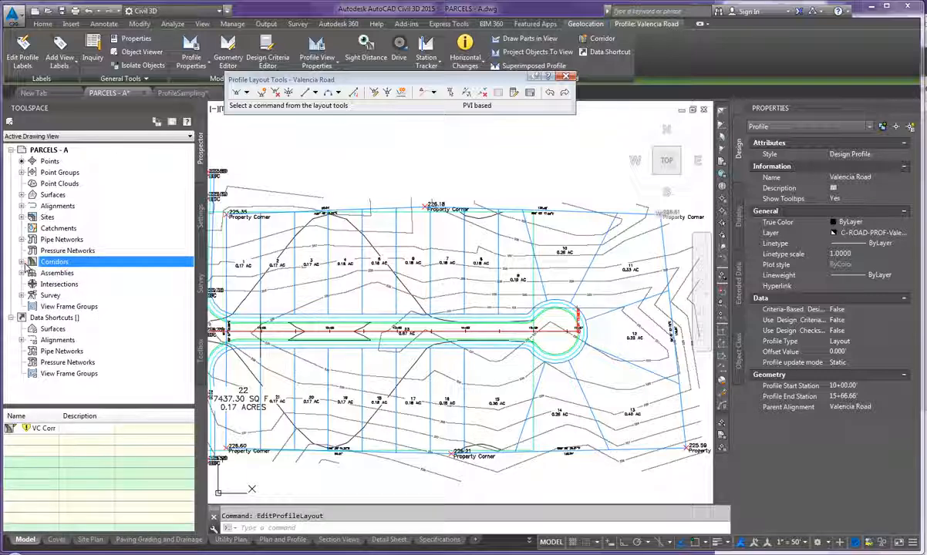
pyautogui.click(22, 262)
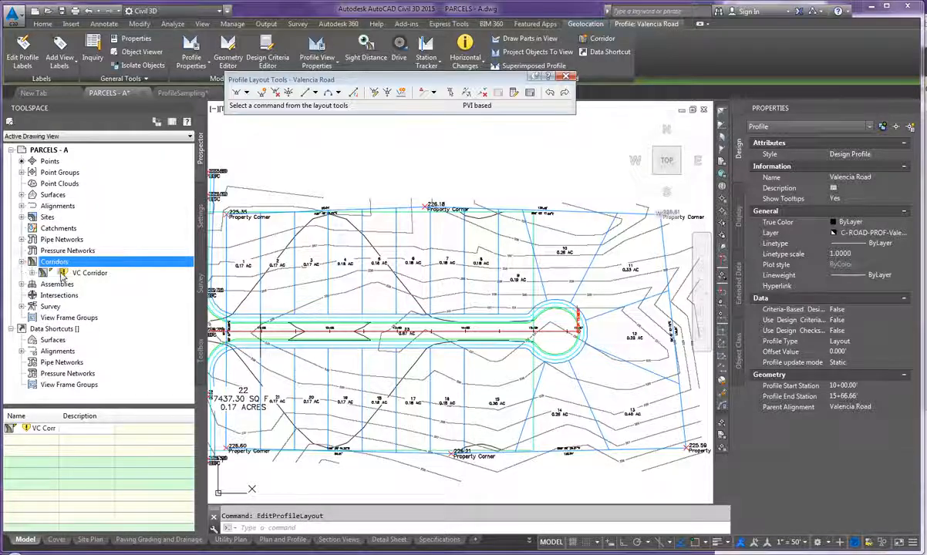
pyautogui.rightClick(76, 276)
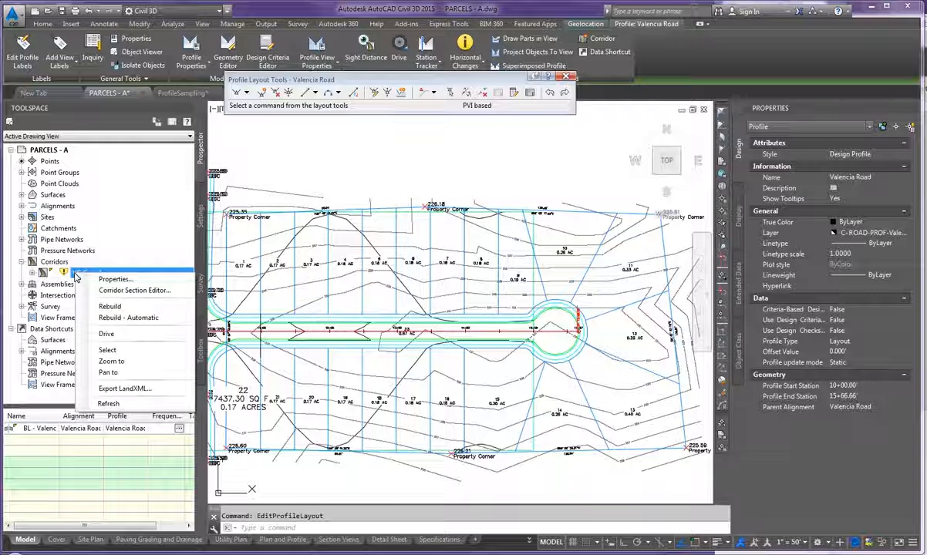
pyautogui.click(112, 307)
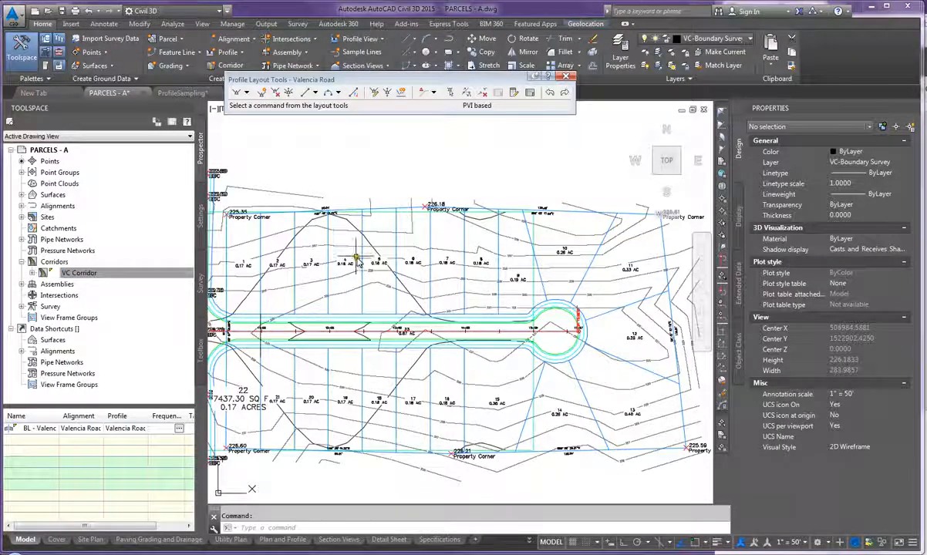
# Examine the extent and contours of the VC Corridor surface across the parcels in plan
pyautogui.scroll(-5, 292, 349)
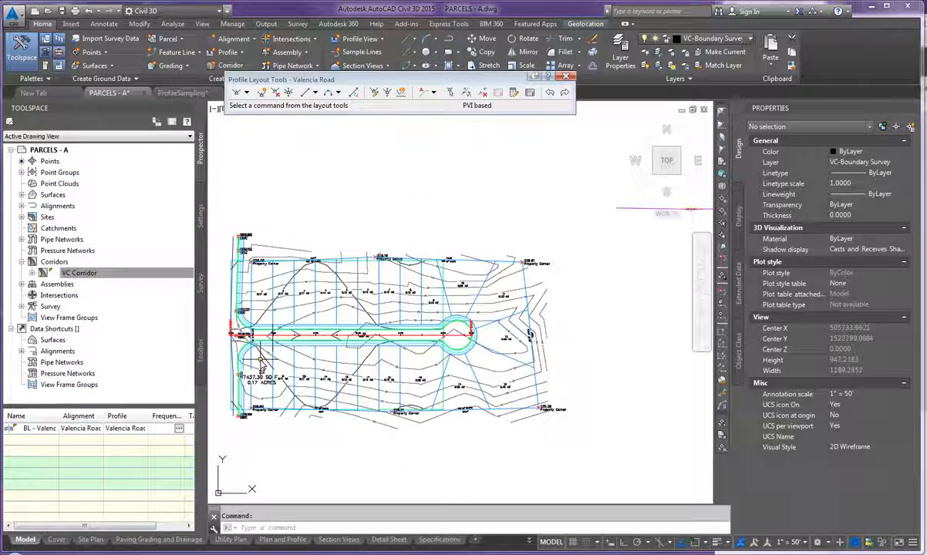
pyautogui.click(262, 357)
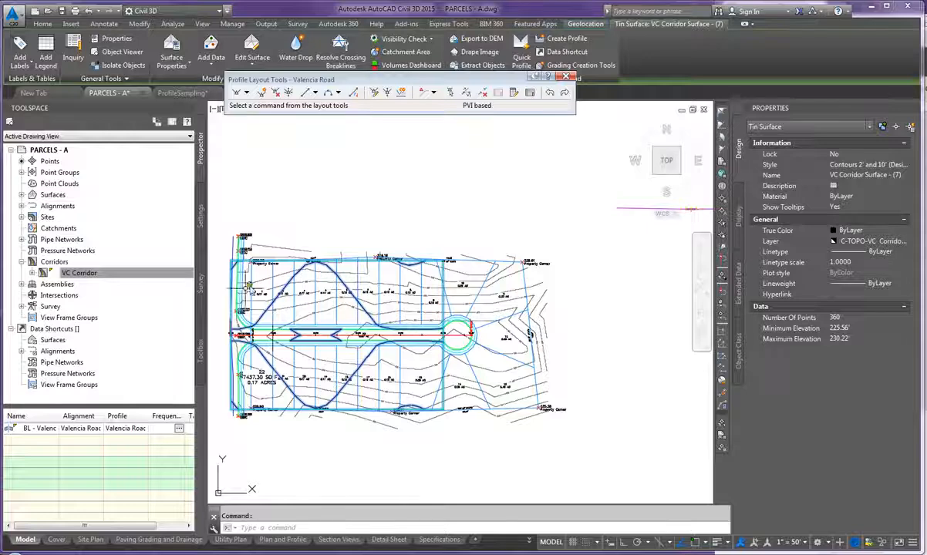
pyautogui.scroll(2, 255, 307)
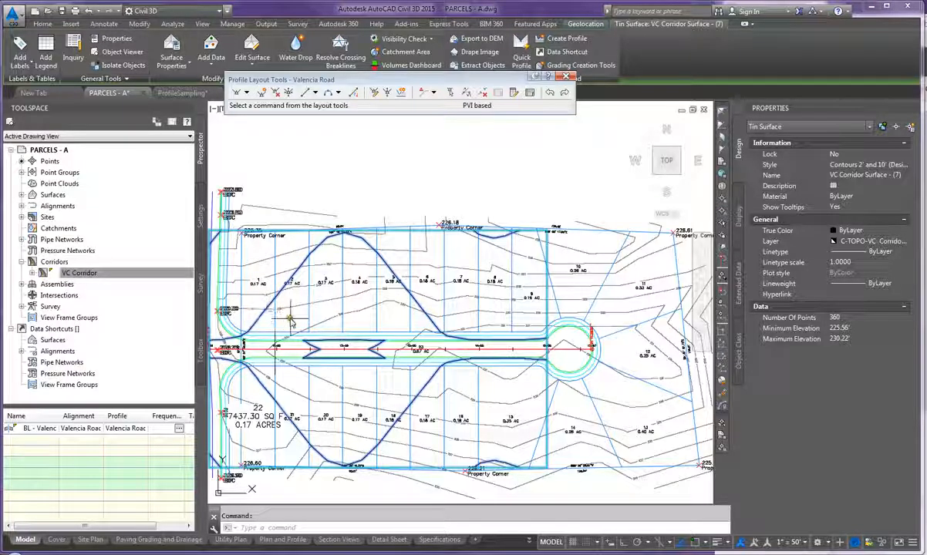
pyautogui.press('Escape')
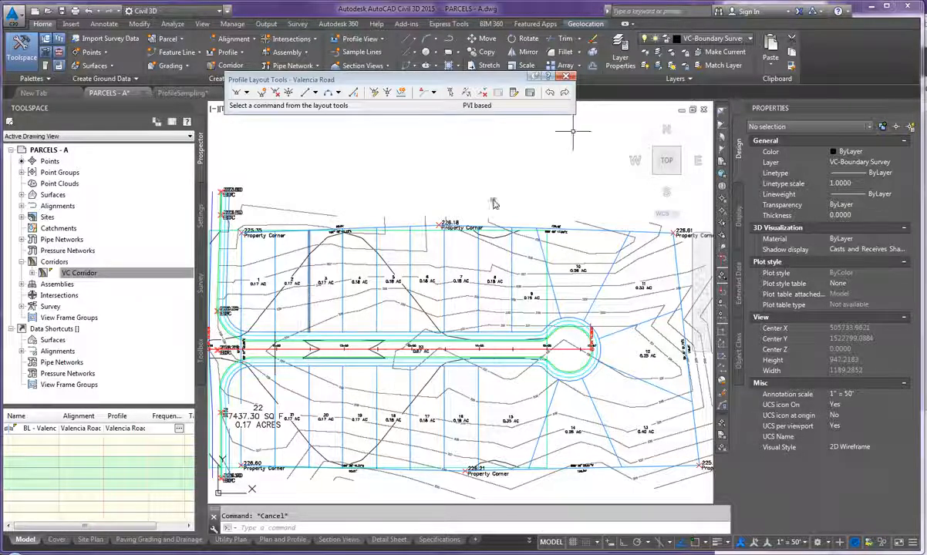
# Close the profile layout tools and start creating random surface points on VC Corridor Surface - (7)
pyautogui.click(567, 77)
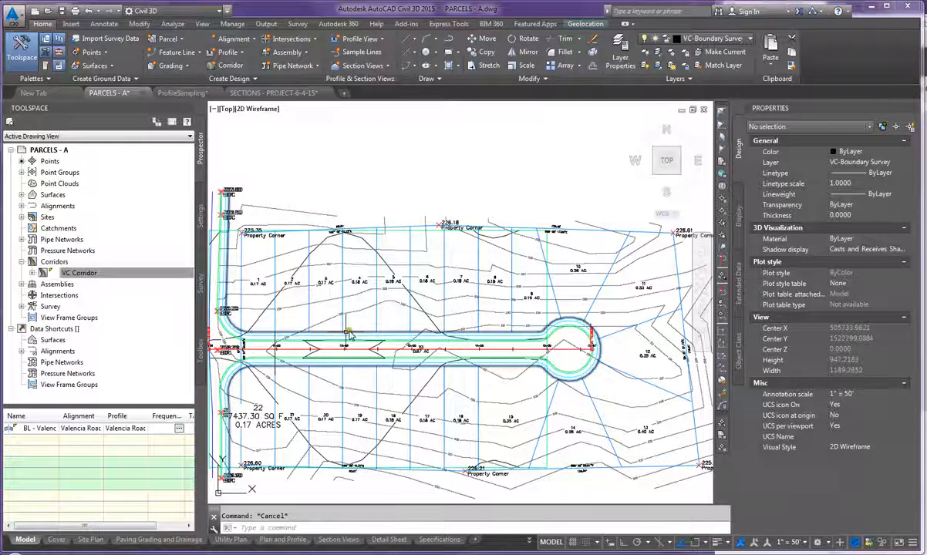
pyautogui.scroll(-2, 344, 339)
pyautogui.scroll(4, 275, 343)
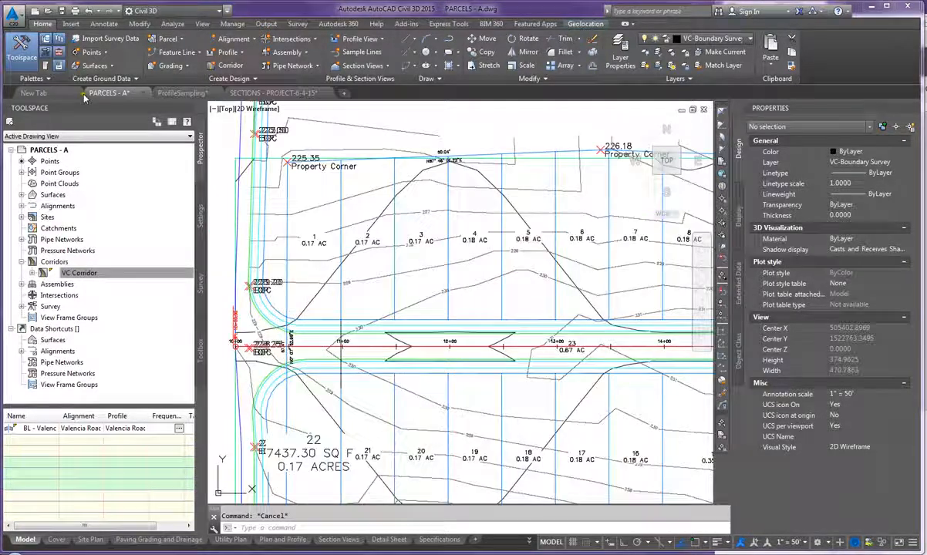
pyautogui.click(98, 52)
pyautogui.moveTo(115, 120)
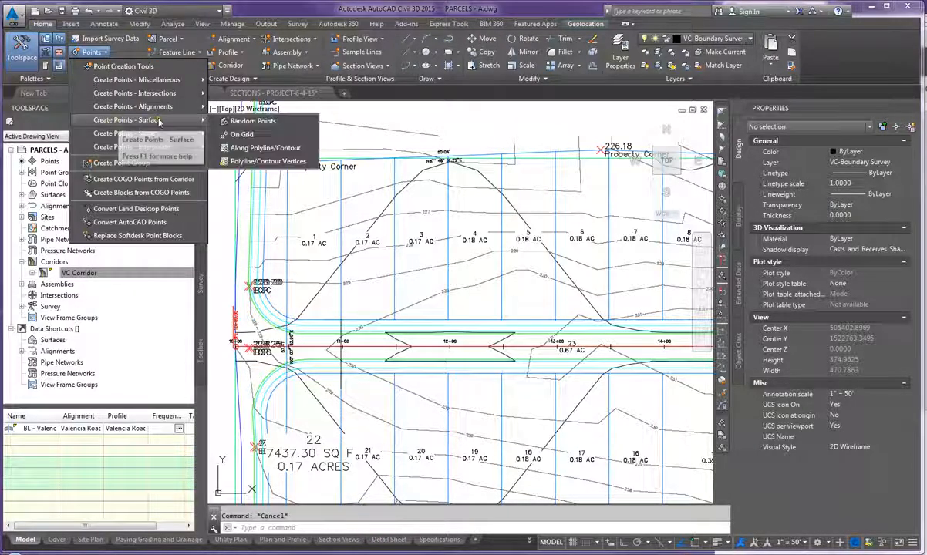
pyautogui.click(247, 121)
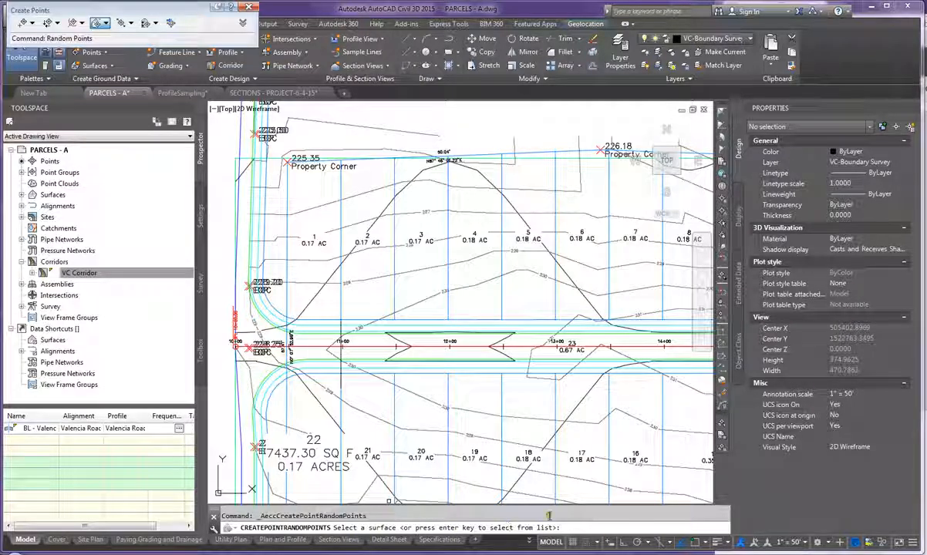
pyautogui.press('Return')
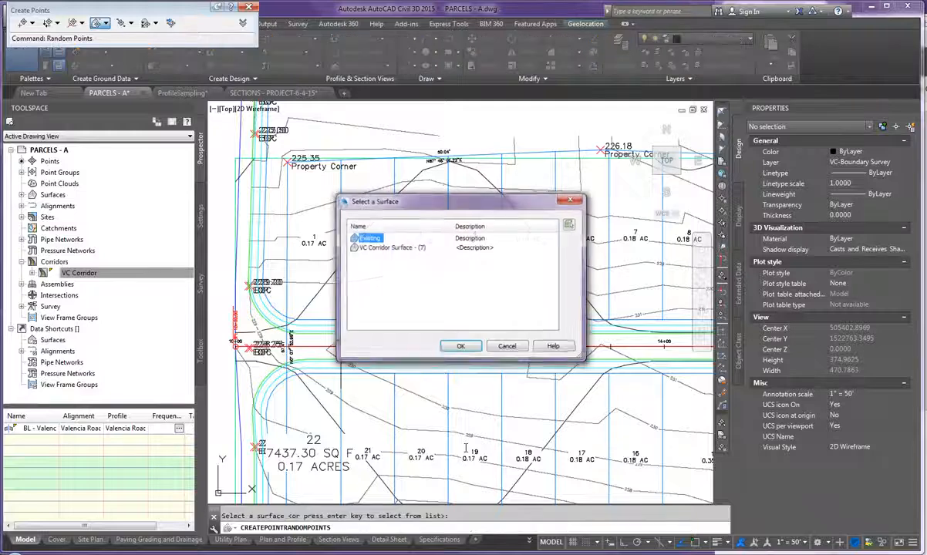
pyautogui.click(388, 248)
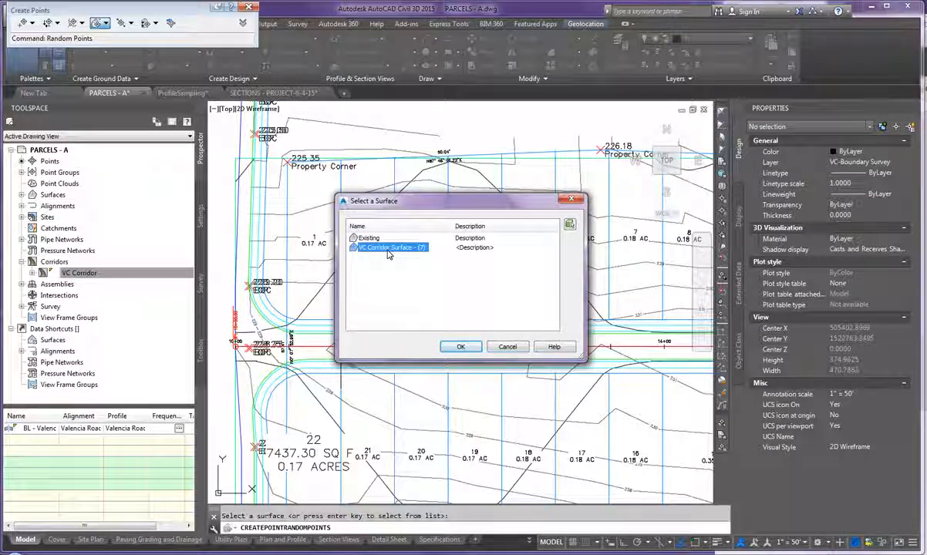
pyautogui.click(452, 349)
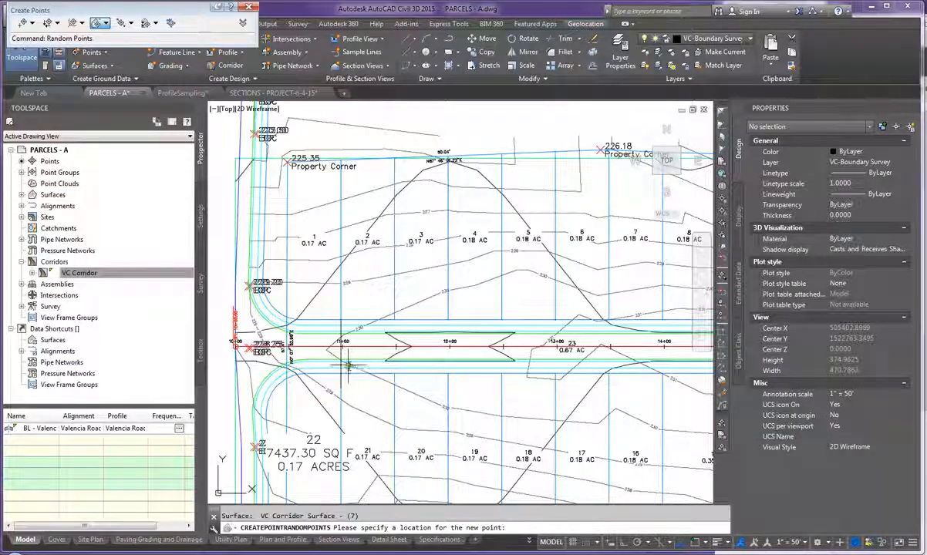
# Turn on object snap for placing surface points along the road near station 11+00
pyautogui.scroll(4, 343, 319)
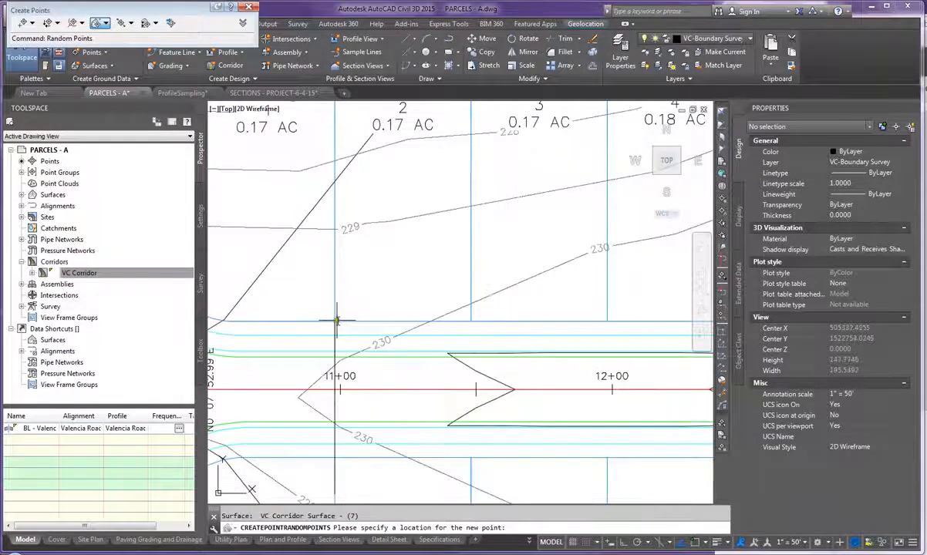
pyautogui.click(688, 544)
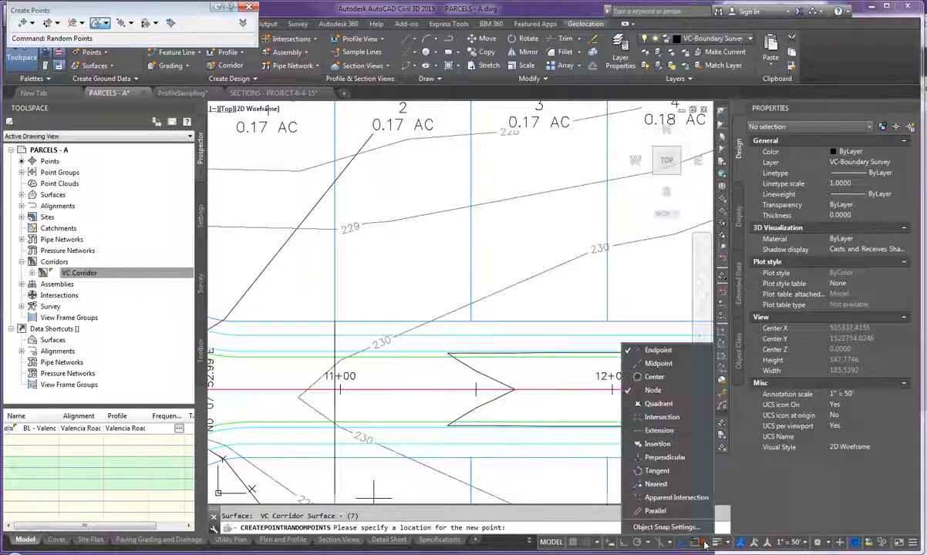
pyautogui.click(692, 544)
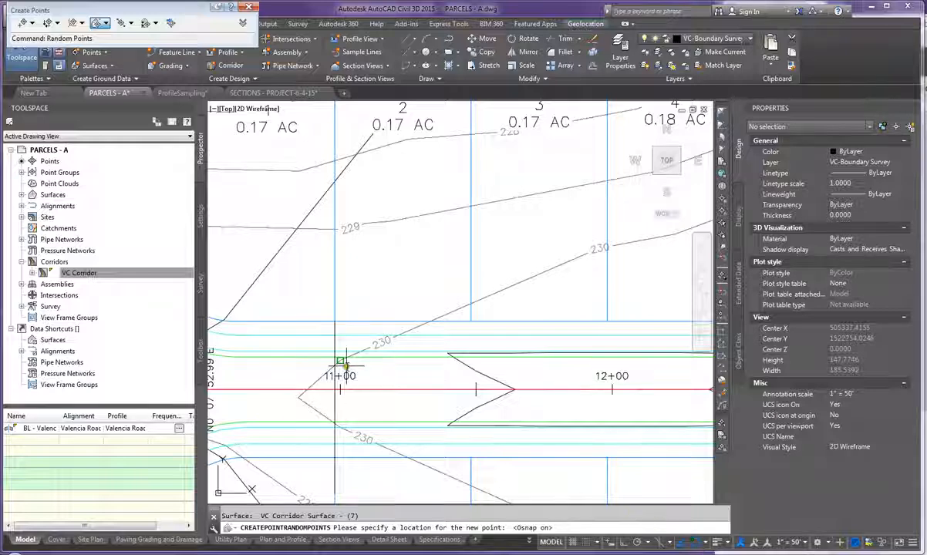
# Create surface points at the eight road-front corners between parcels 1 and 9 along the north side of Valencia Road
pyautogui.scroll(-4, 363, 359)
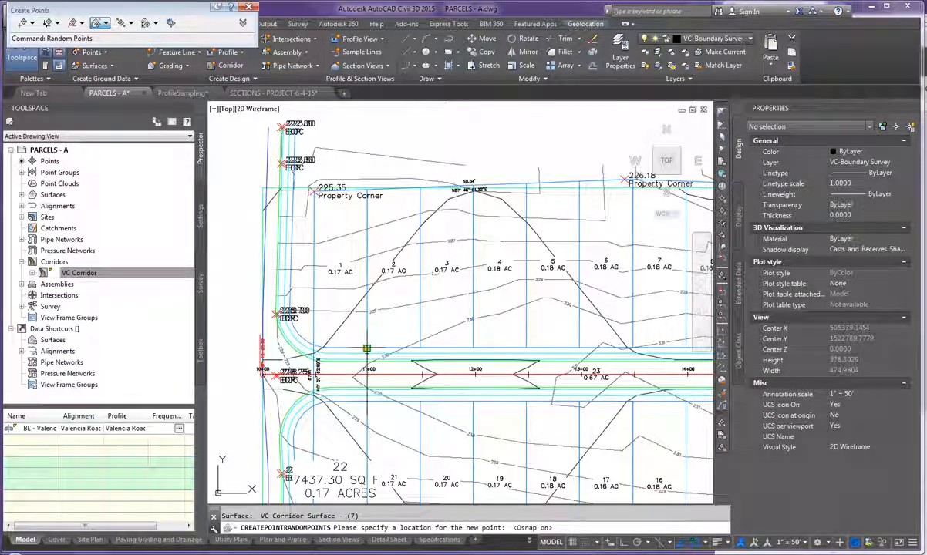
pyautogui.click(366, 349)
pyautogui.click(419, 348)
pyautogui.click(473, 348)
pyautogui.click(526, 348)
pyautogui.click(580, 347)
pyautogui.scroll(4, 571, 348)
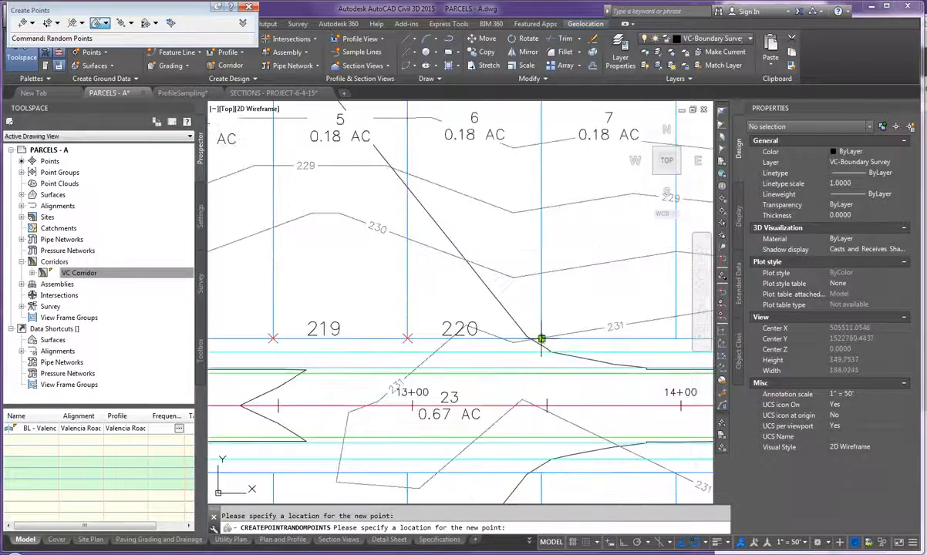
pyautogui.click(540, 340)
pyautogui.scroll(-4, 532, 343)
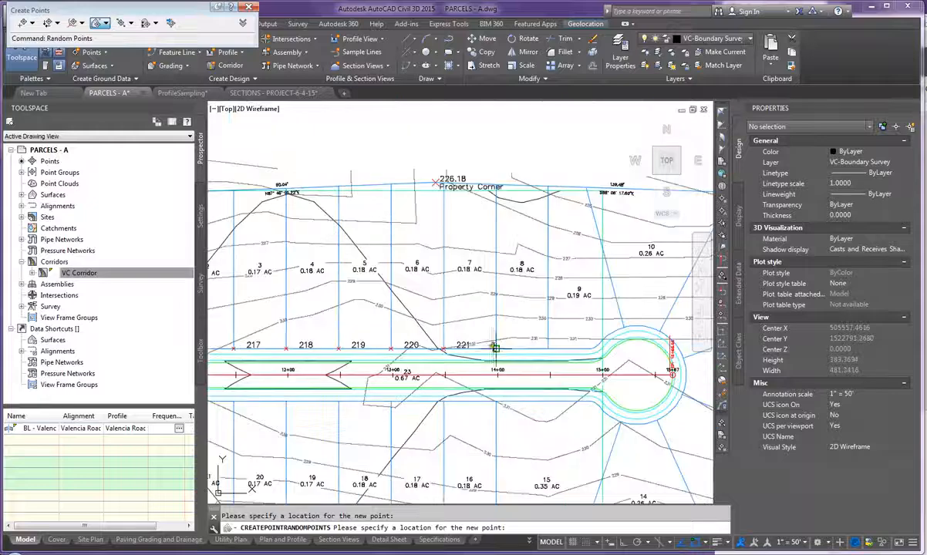
pyautogui.click(548, 346)
# Create surface points at the seven road-front corners between parcels 15 and 22 along the road's south side and end point creation
pyautogui.scroll(-2, 547, 378)
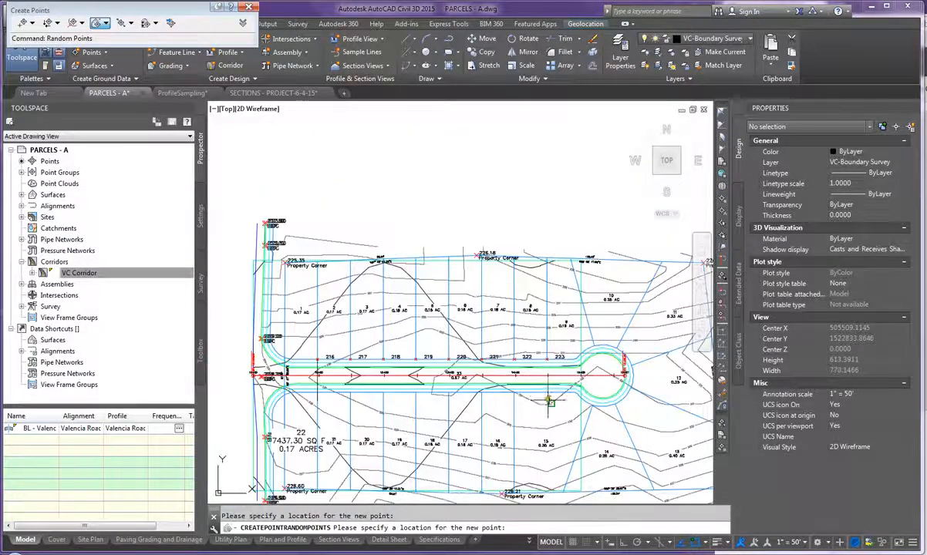
pyautogui.scroll(2, 548, 382)
pyautogui.click(492, 390)
pyautogui.click(440, 390)
pyautogui.click(391, 389)
pyautogui.click(336, 390)
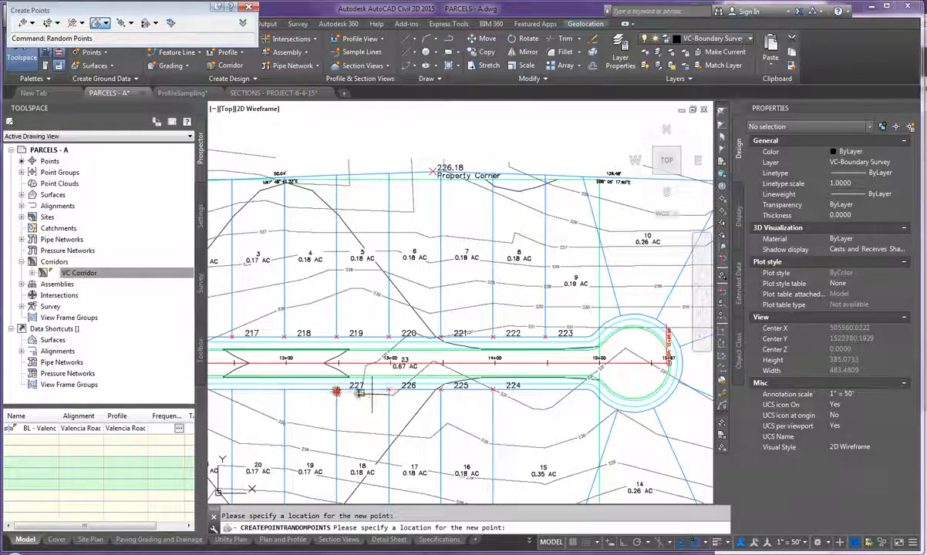
pyautogui.scroll(-2, 378, 386)
pyautogui.click(323, 388)
pyautogui.click(293, 390)
pyautogui.click(262, 390)
pyautogui.scroll(-1, 331, 366)
pyautogui.scroll(2, 249, 398)
pyautogui.scroll(-2, 266, 402)
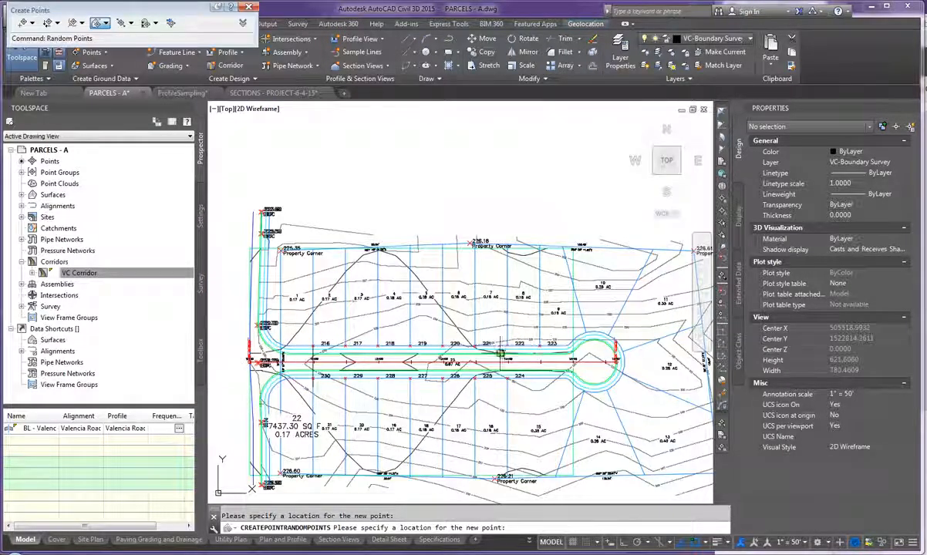
pyautogui.press('Escape')
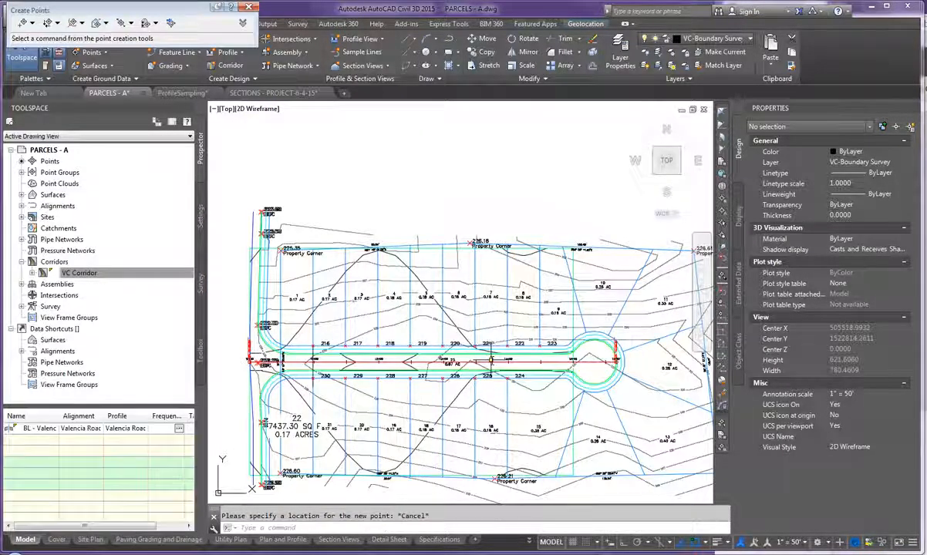
# Set the raw description of the five points 216 to 220 on the road's north side to PG
pyautogui.click(321, 344)
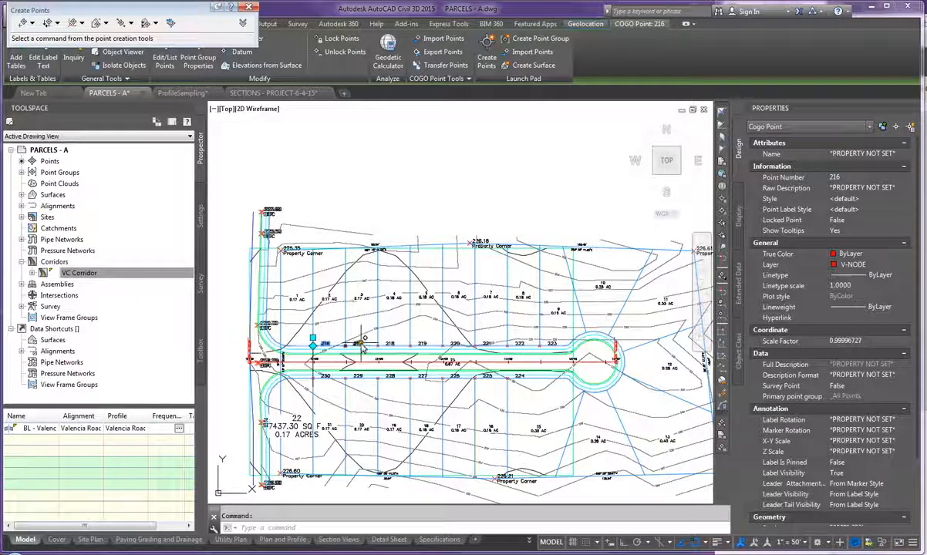
pyautogui.click(345, 344)
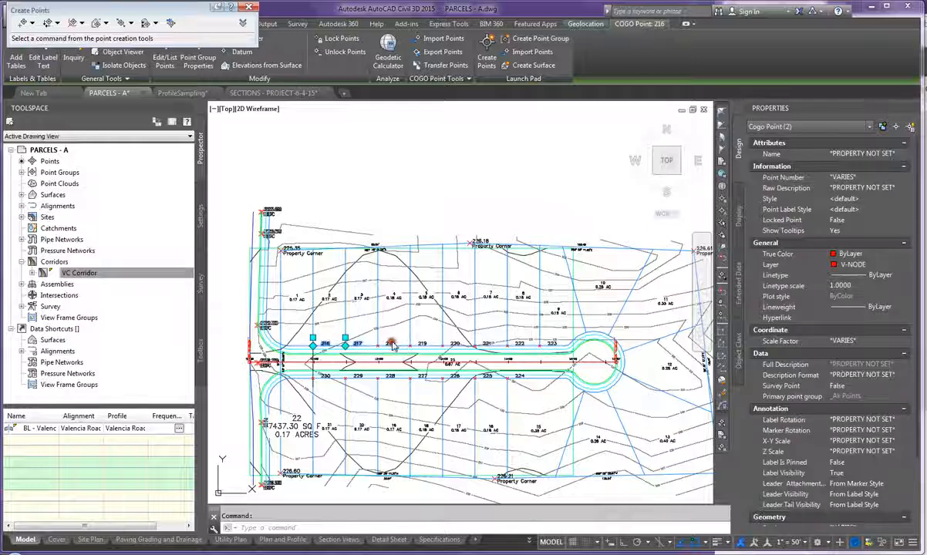
pyautogui.click(377, 344)
pyautogui.click(409, 344)
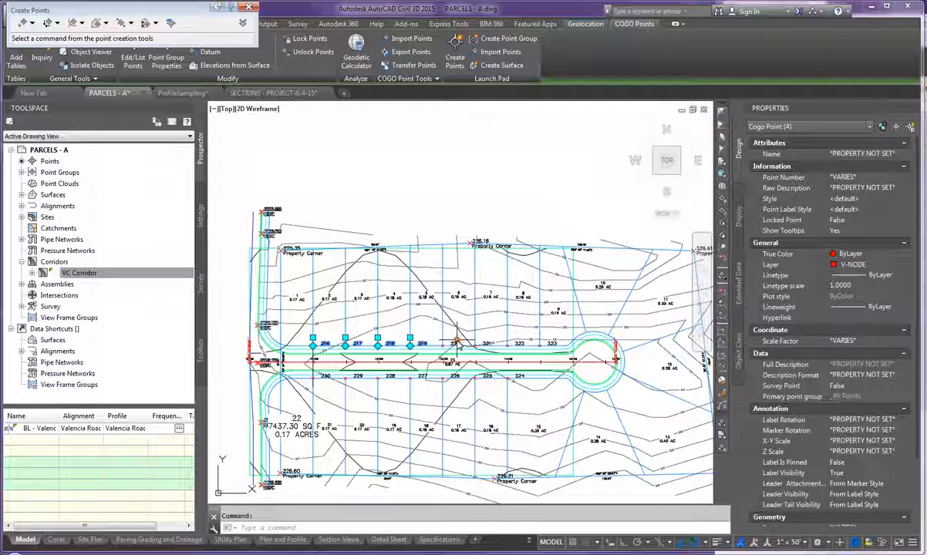
pyautogui.click(455, 337)
pyautogui.click(422, 318)
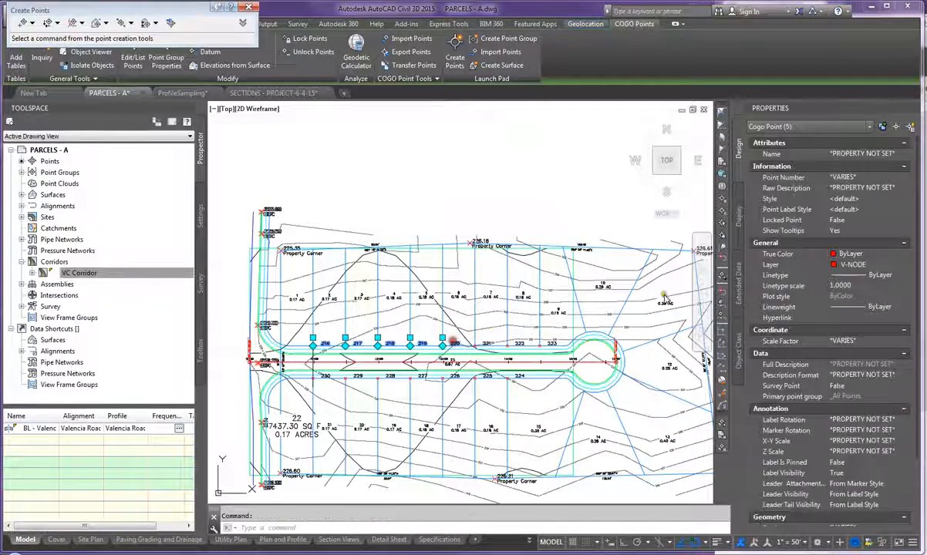
pyautogui.click(856, 188)
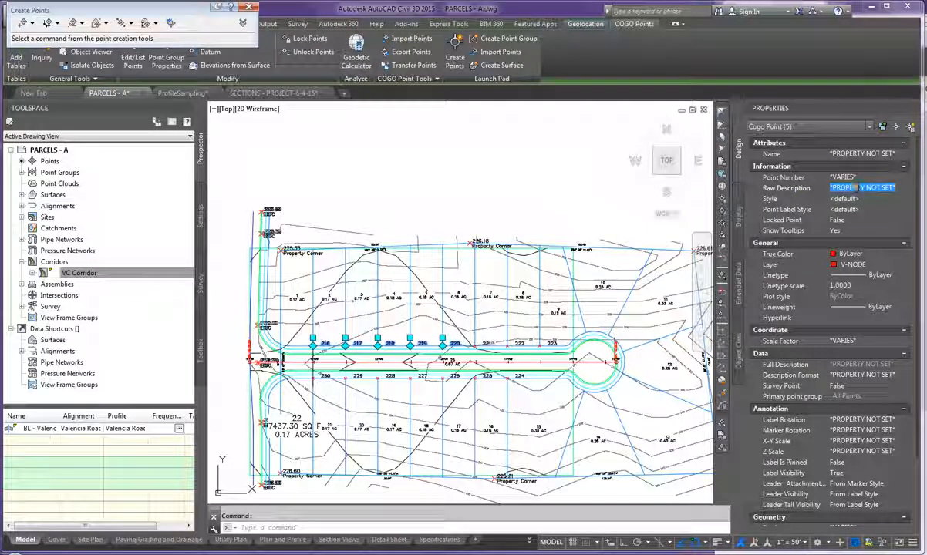
pyautogui.write('PG')
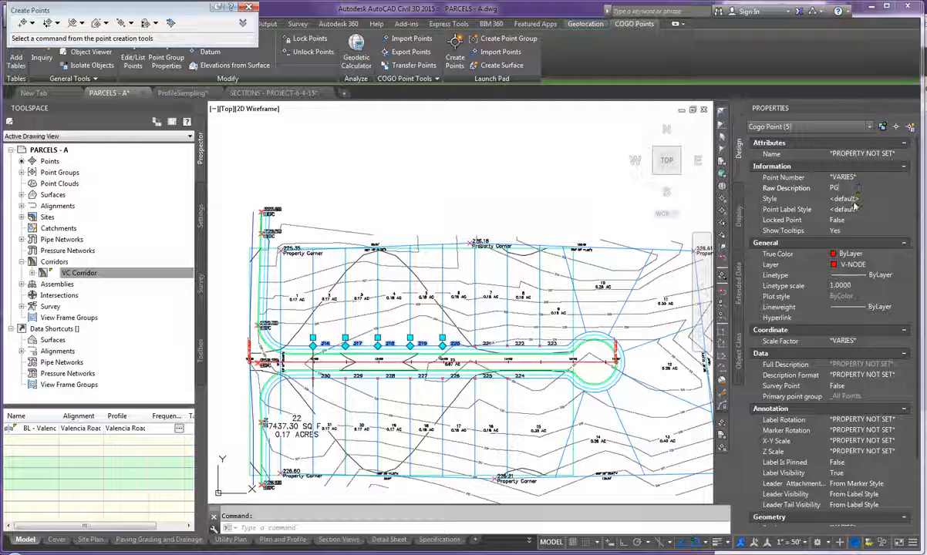
# Assign the Spot Grade point style and the Elevation Only label style to points 216 to 220
pyautogui.click(855, 200)
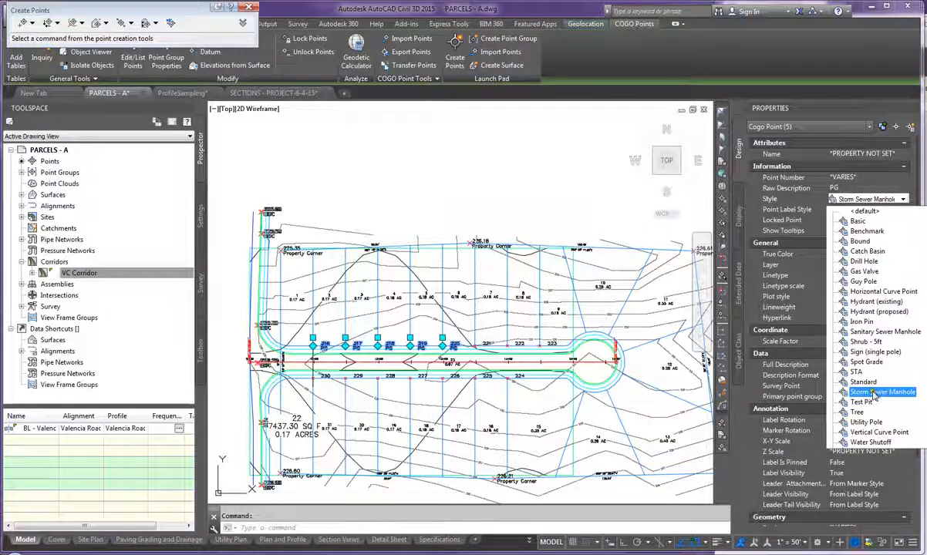
pyautogui.click(874, 393)
pyautogui.click(846, 211)
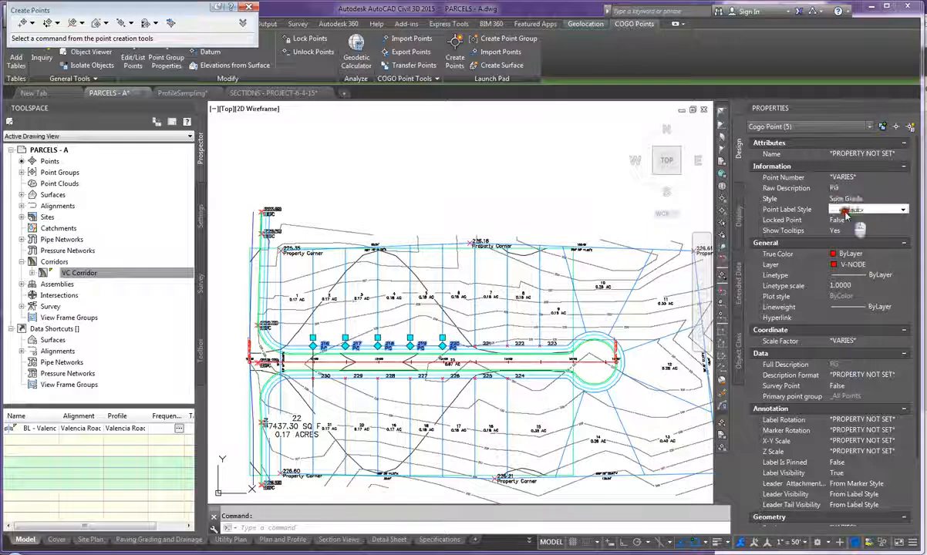
pyautogui.click(846, 212)
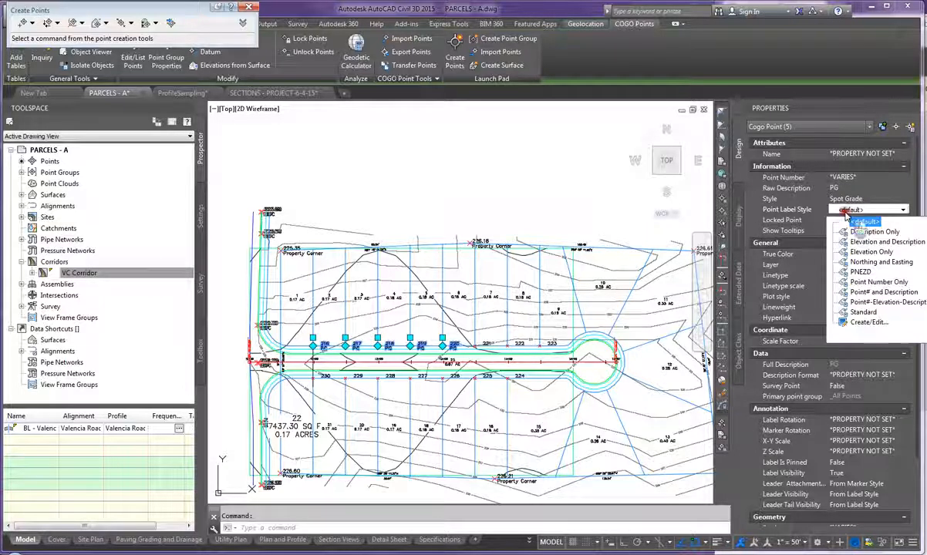
pyautogui.click(874, 253)
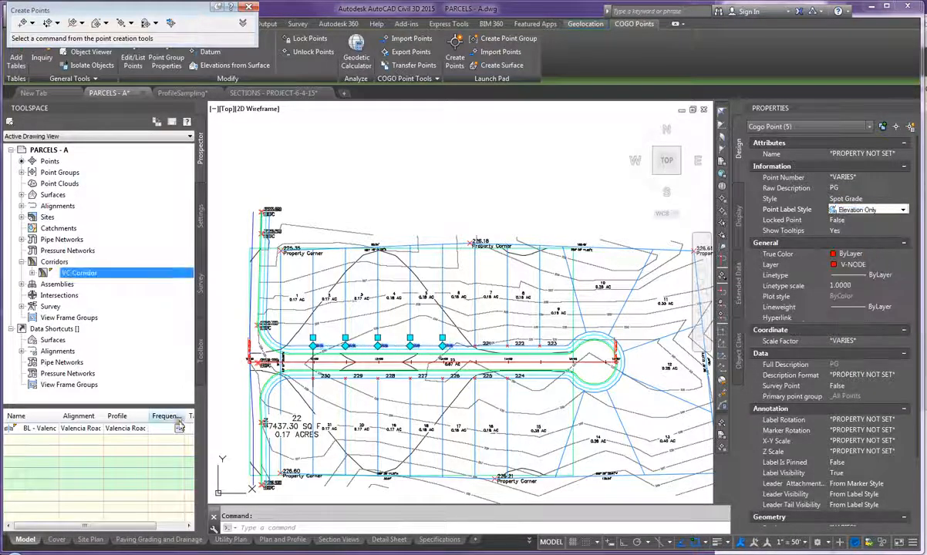
pyautogui.press('Escape')
# Move the elevation label of the north-side point at station 11+00 up and right, off its marker
pyautogui.scroll(5, 313, 348)
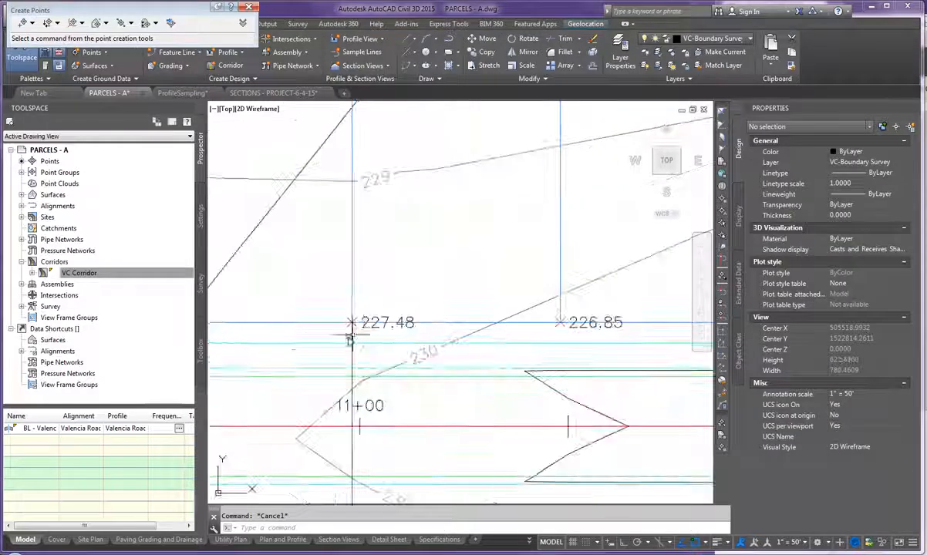
pyautogui.click(354, 320)
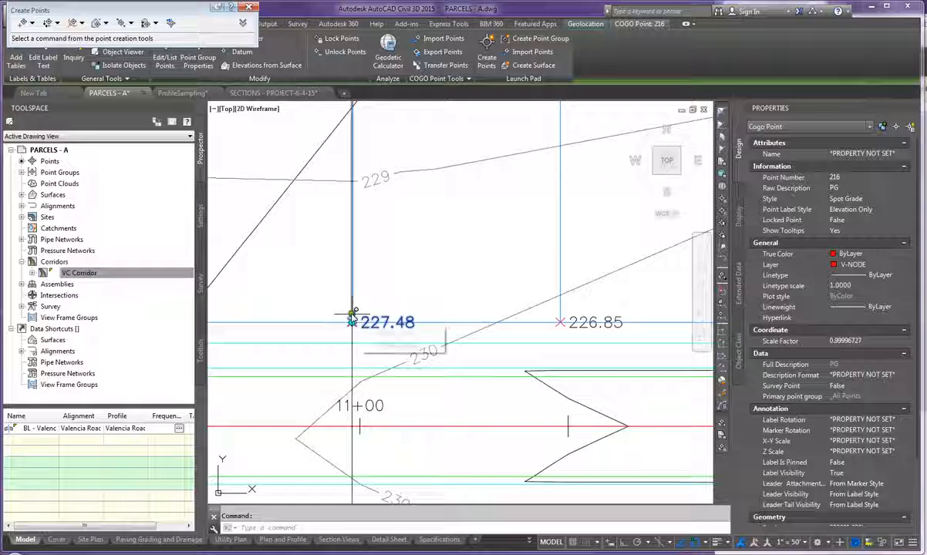
pyautogui.click(353, 315)
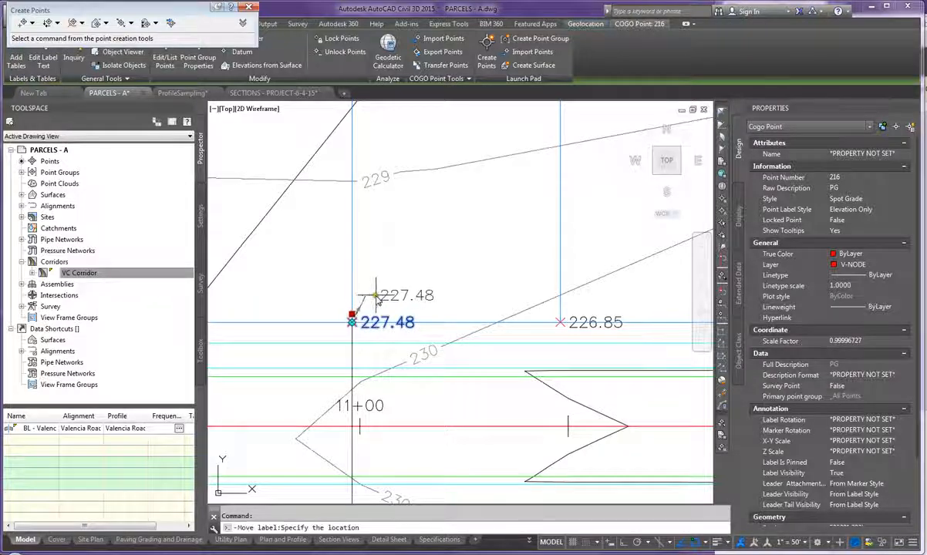
pyautogui.click(370, 296)
pyautogui.press('Escape')
pyautogui.scroll(-4, 333, 318)
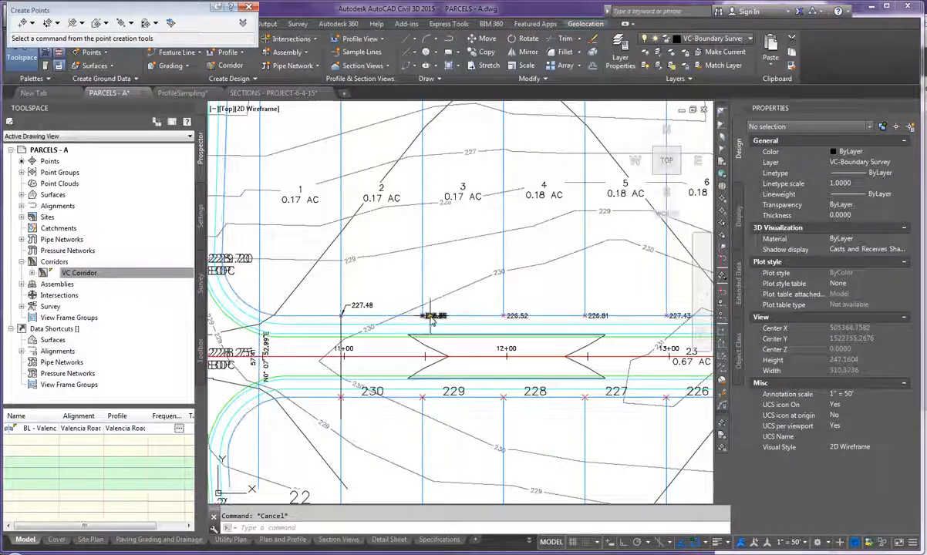
pyautogui.click(424, 313)
pyautogui.click(423, 308)
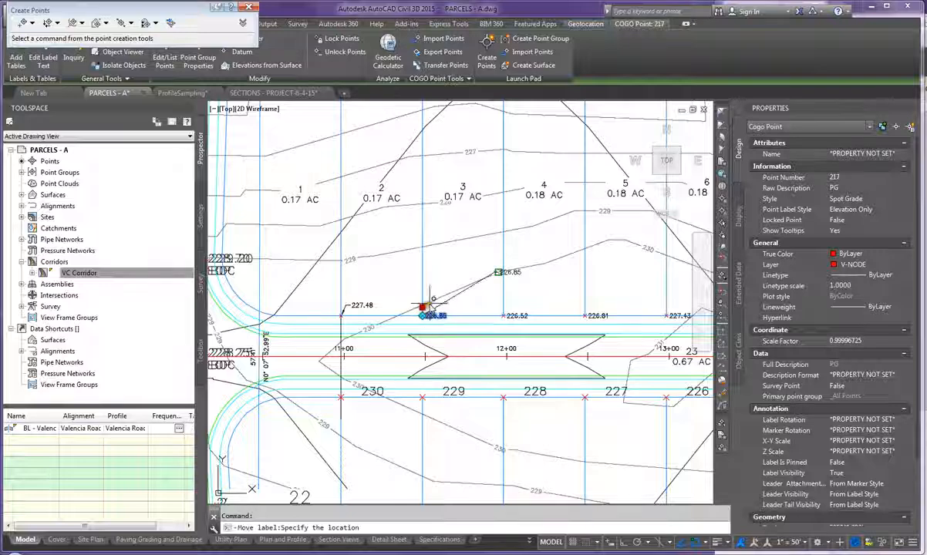
pyautogui.press('Escape')
pyautogui.press('Escape')
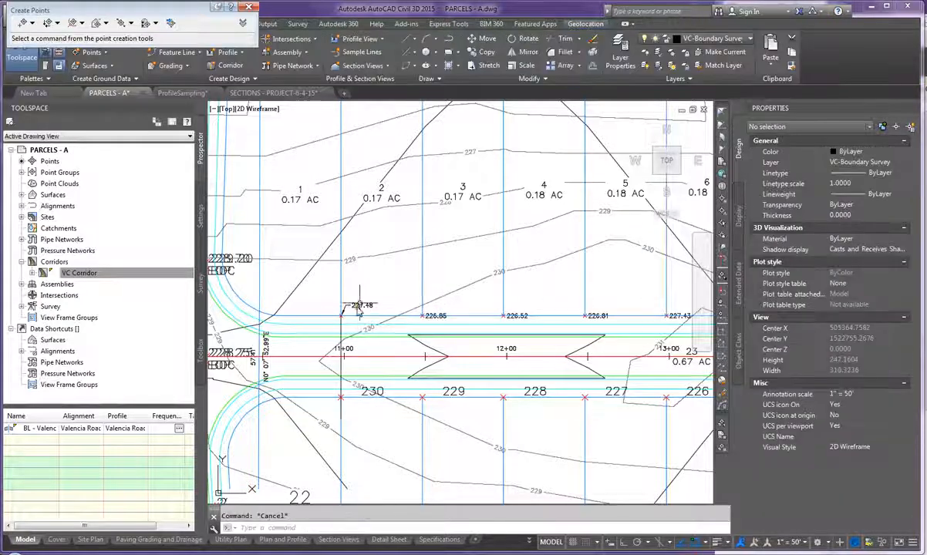
pyautogui.click(372, 389)
pyautogui.rightClick(372, 389)
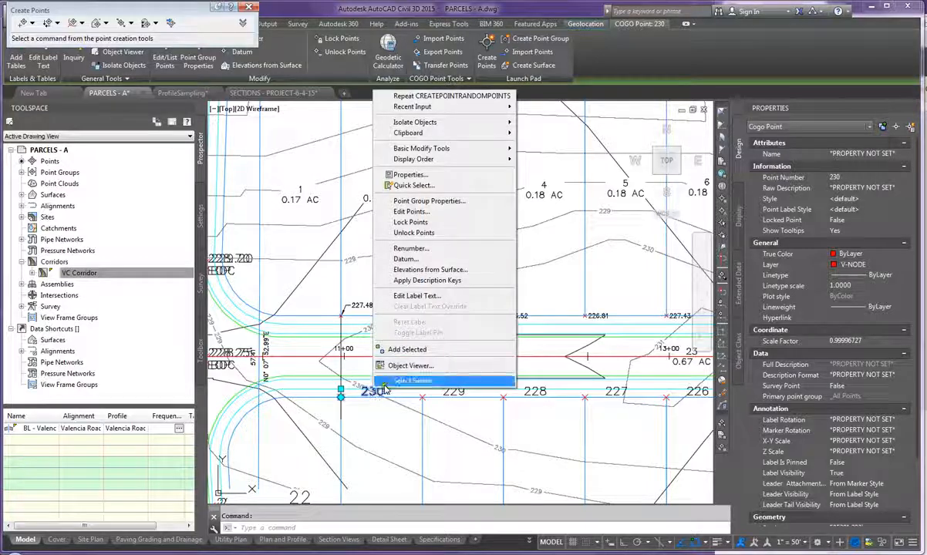
pyautogui.click(413, 380)
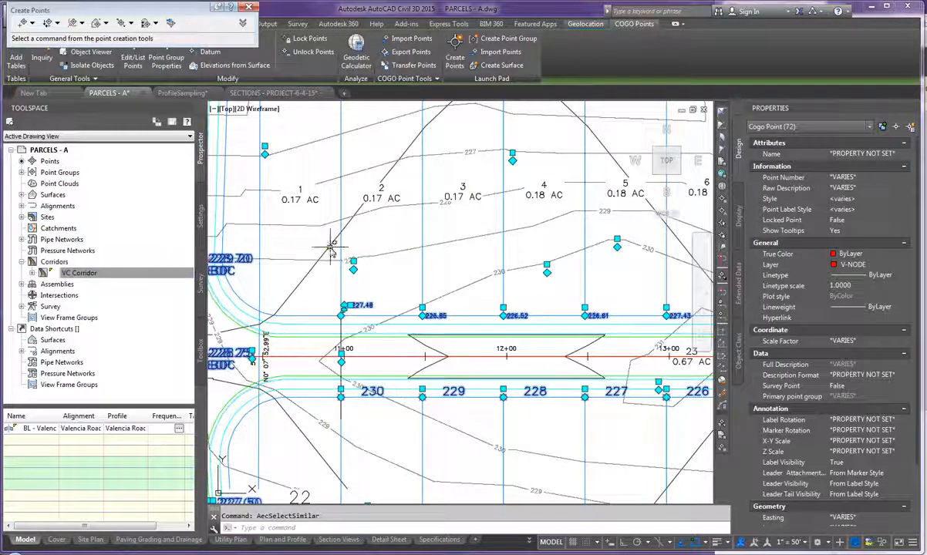
pyautogui.press('Escape')
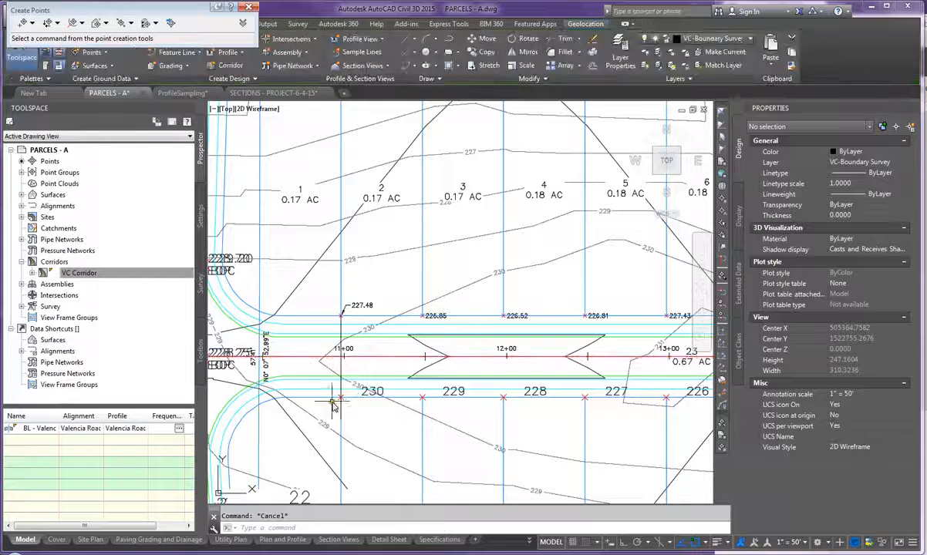
# Set the raw description of the seven south-side points and north-side points 221 to 223 to PG
pyautogui.click(329, 406)
pyautogui.scroll(-2, 325, 397)
pyautogui.click(546, 392)
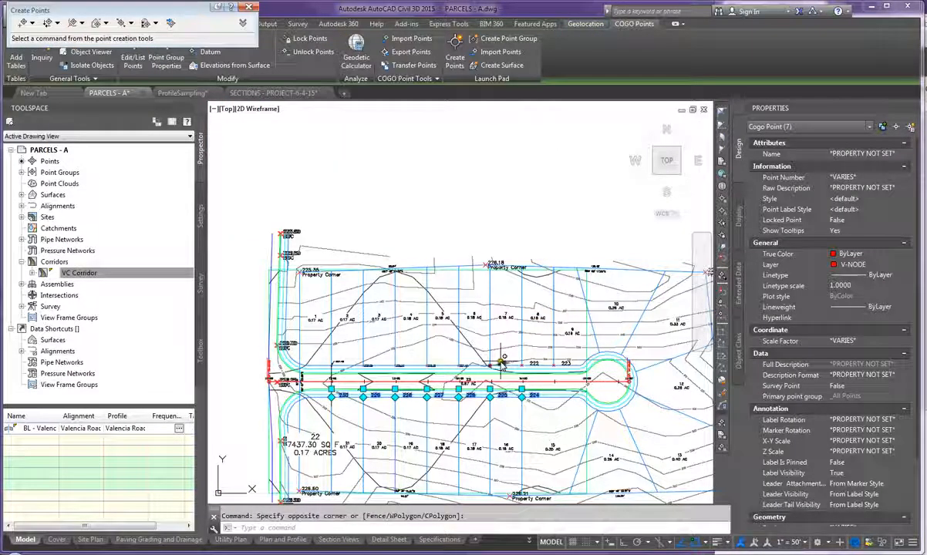
pyautogui.click(459, 323)
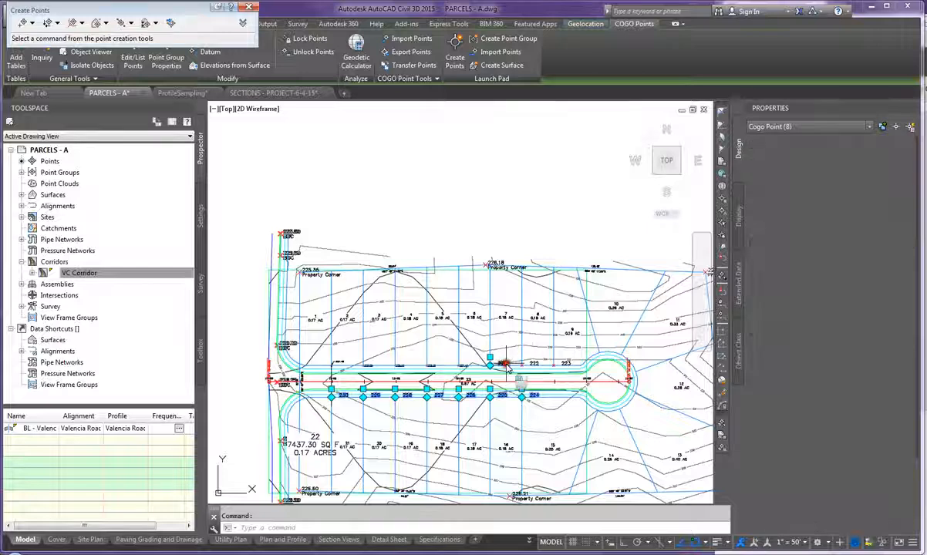
pyautogui.click(540, 366)
pyautogui.click(565, 364)
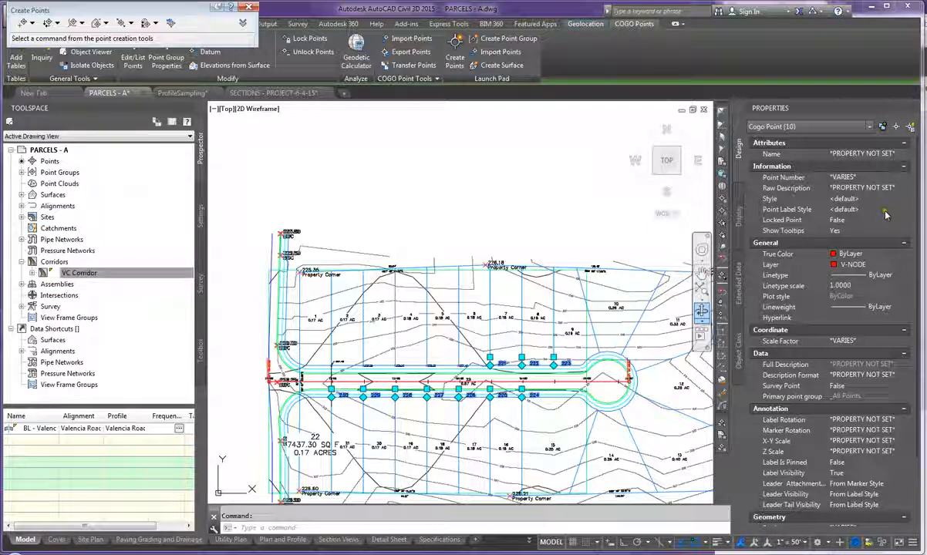
pyautogui.click(871, 200)
pyautogui.click(867, 189)
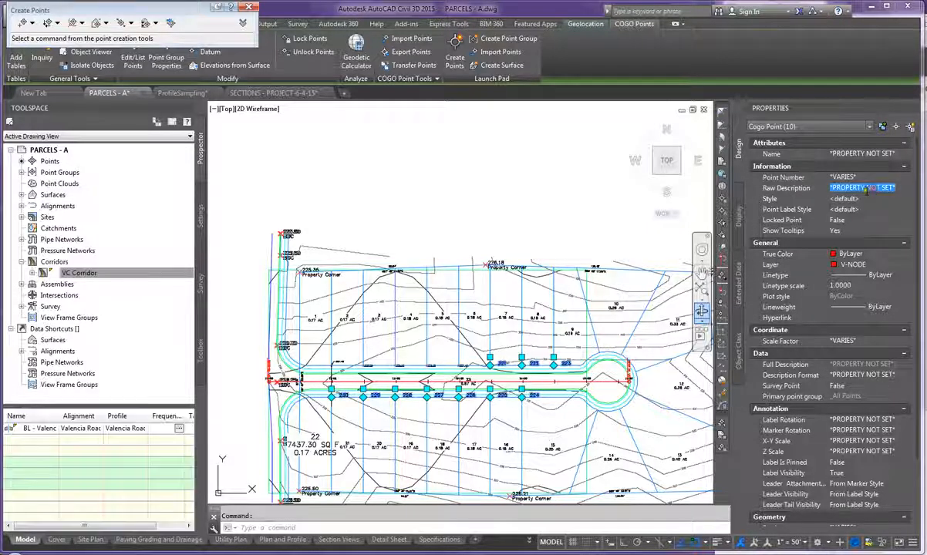
pyautogui.write('PC')
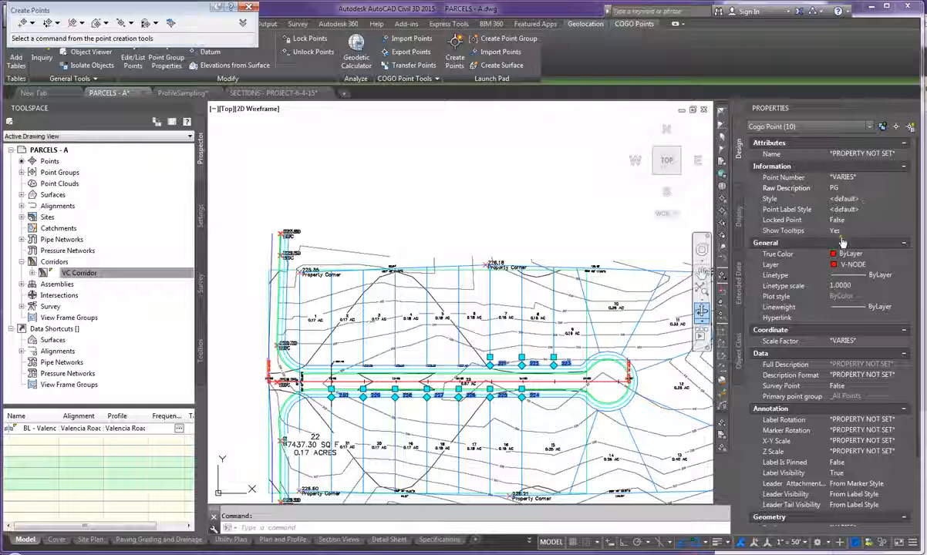
# Apply the Spot Grade style and Elevation Only label style to the seven south-side points and points 221 to 223
pyautogui.click(841, 199)
pyautogui.click(841, 199)
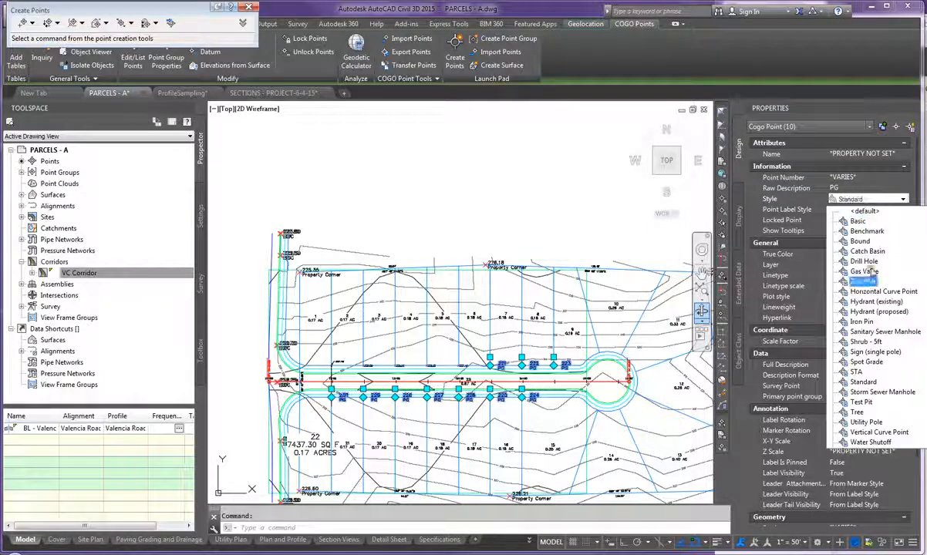
pyautogui.click(866, 362)
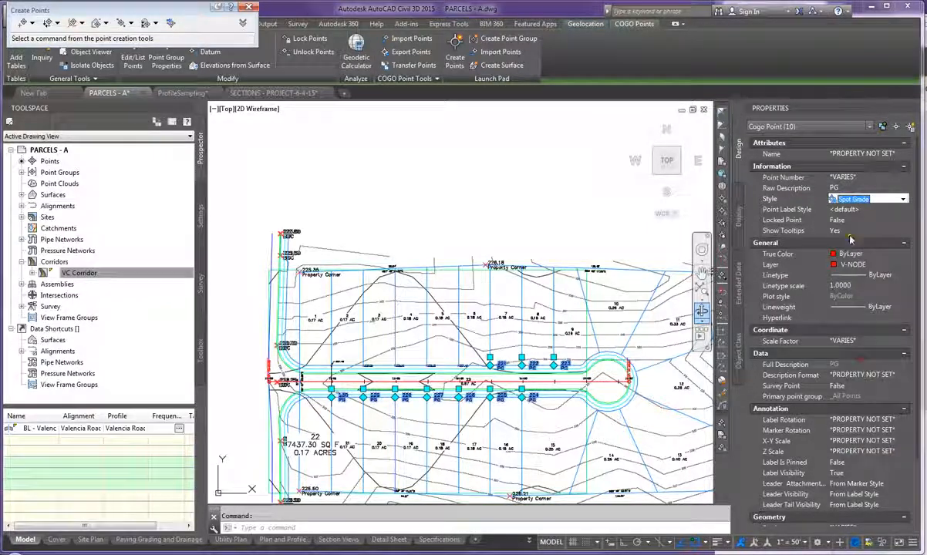
pyautogui.click(845, 210)
pyautogui.click(845, 210)
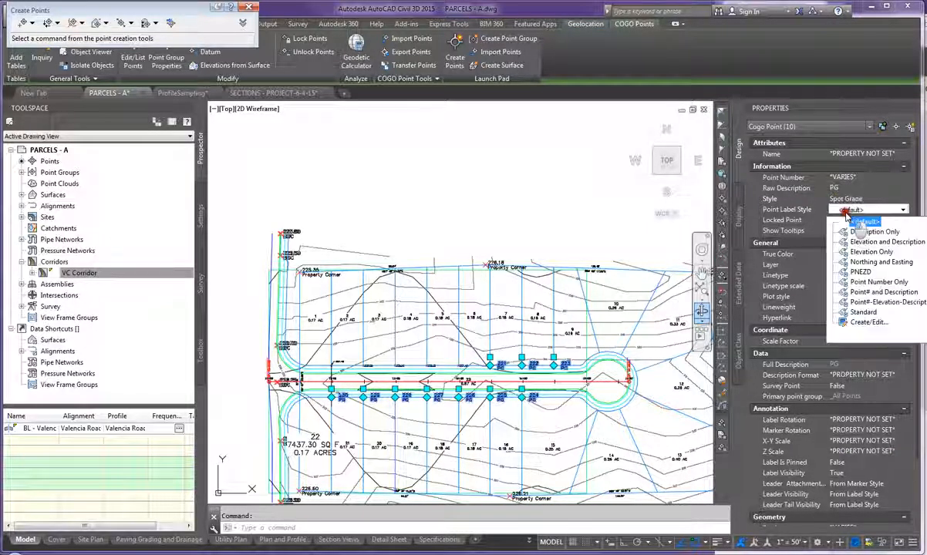
pyautogui.click(862, 252)
pyautogui.press('Escape')
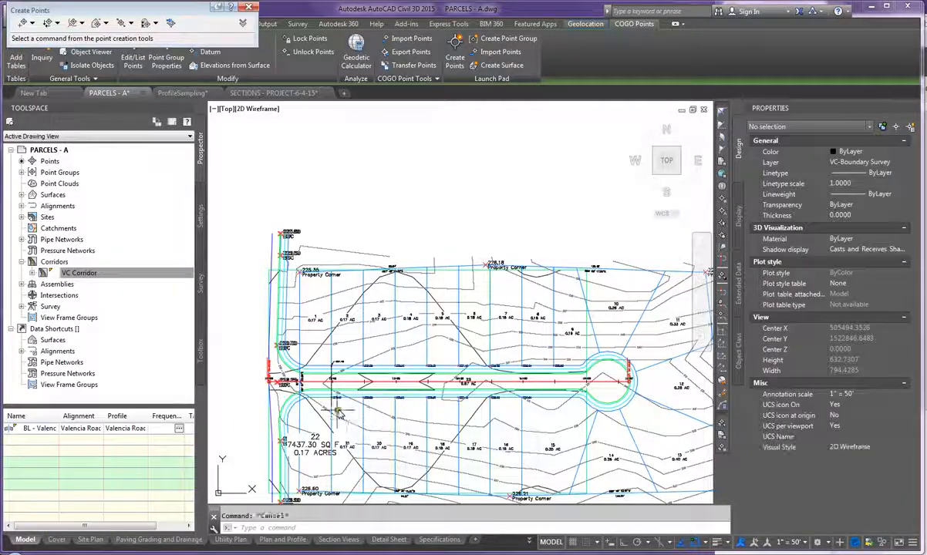
pyautogui.scroll(6, 351, 411)
pyautogui.scroll(-2, 322, 406)
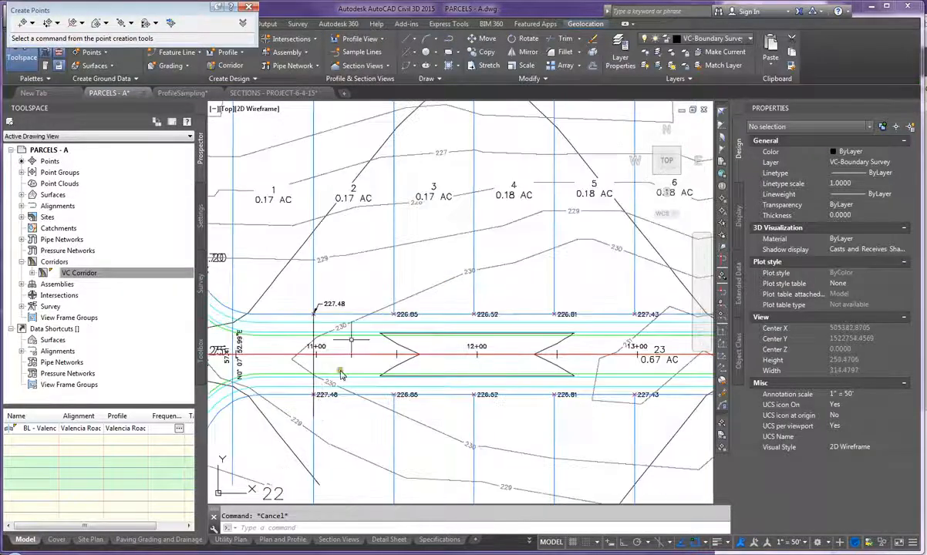
pyautogui.scroll(-6, 308, 331)
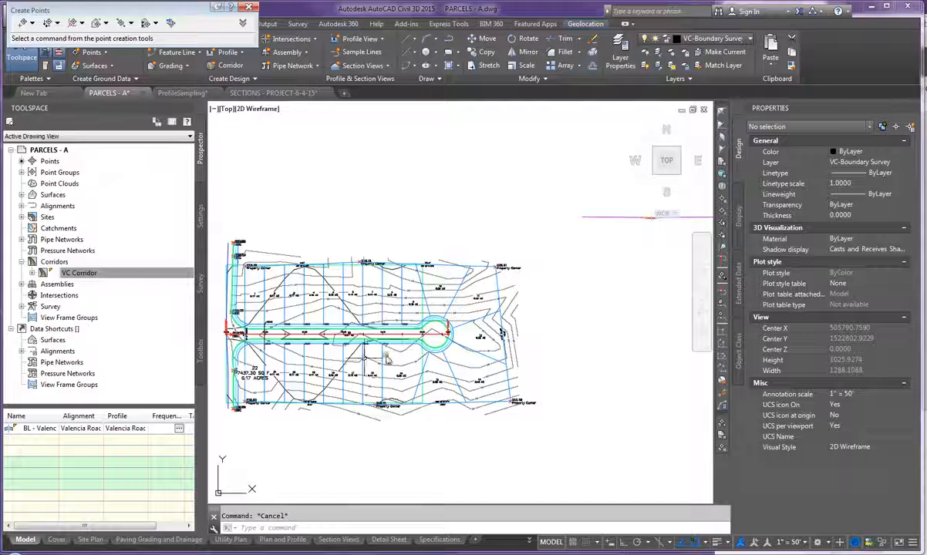
pyautogui.scroll(2, 315, 378)
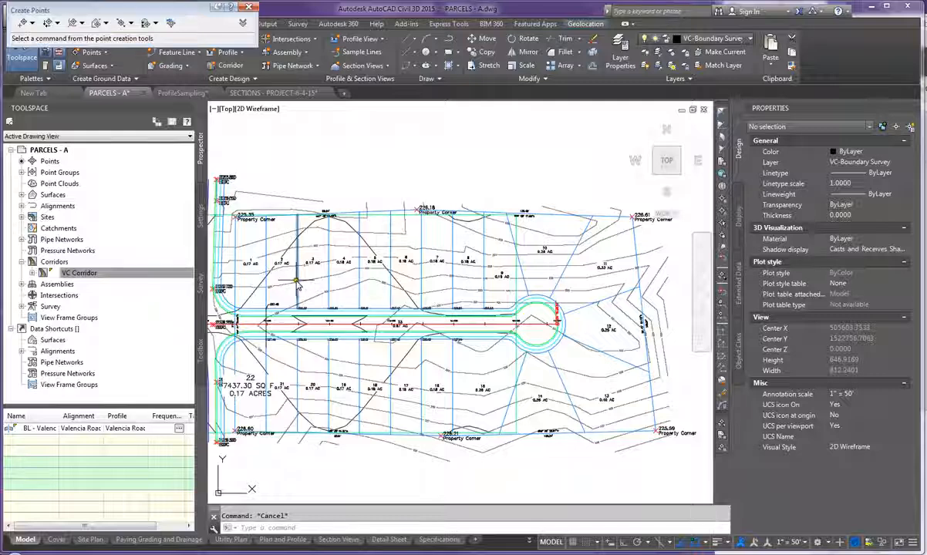
pyautogui.moveTo(306, 285)
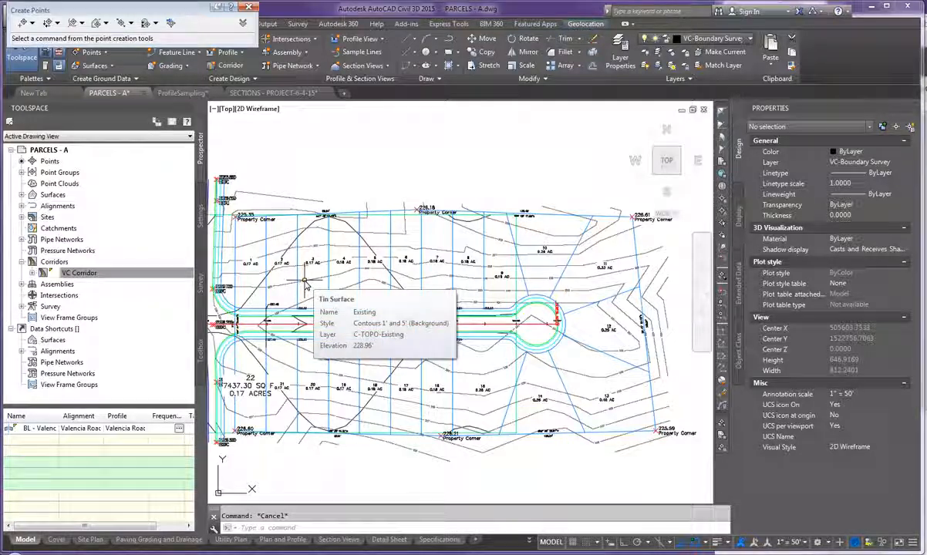